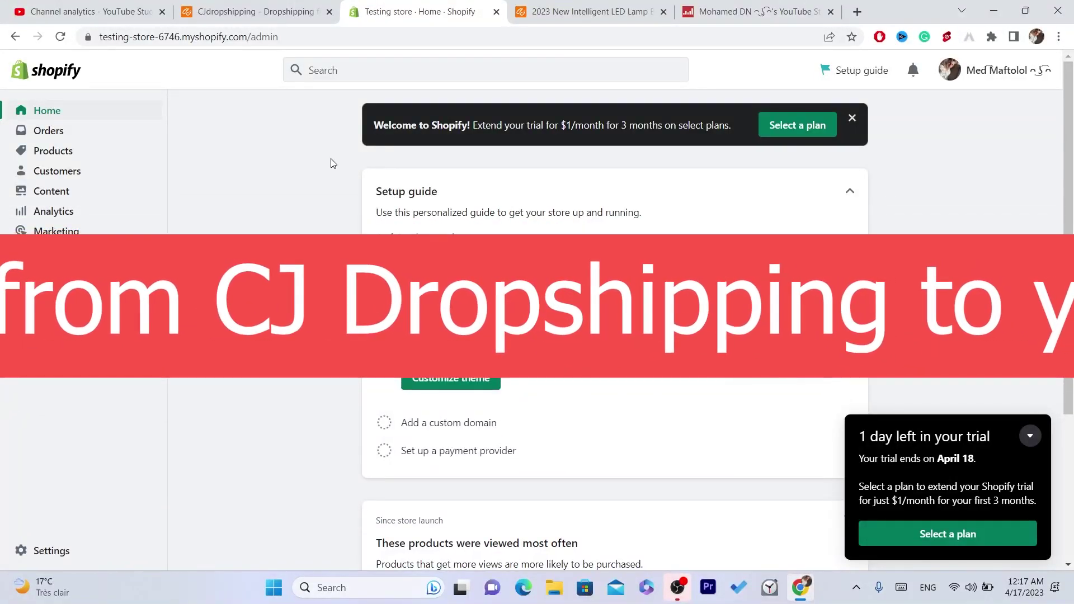
# Check the CJdropshipping tab, return to the Shopify admin, and launch Microsoft Store
pyautogui.click(254, 11)
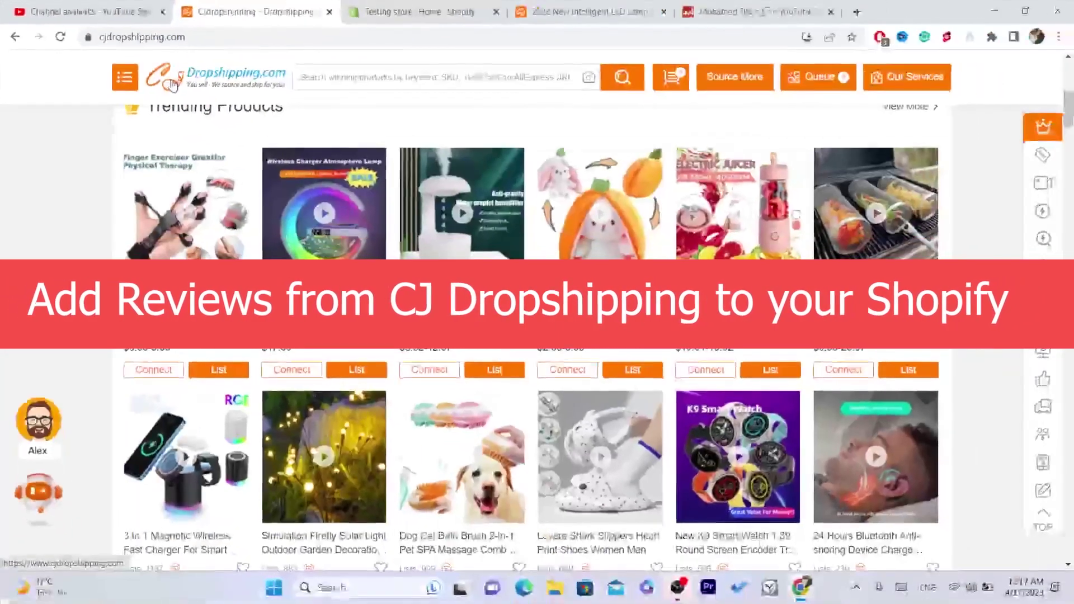
pyautogui.click(895, 26)
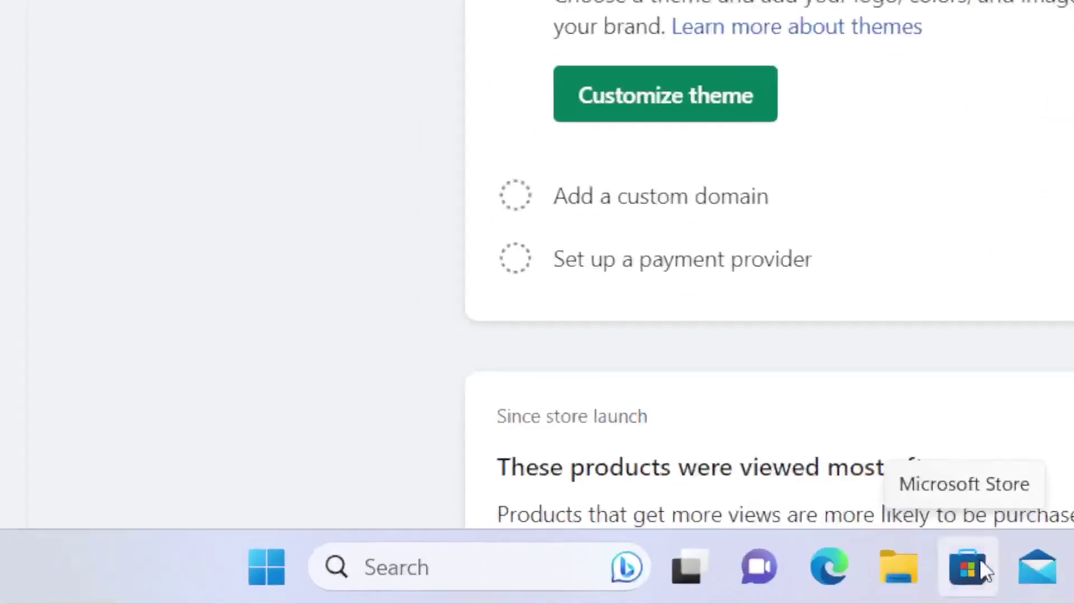
pyautogui.click(946, 569)
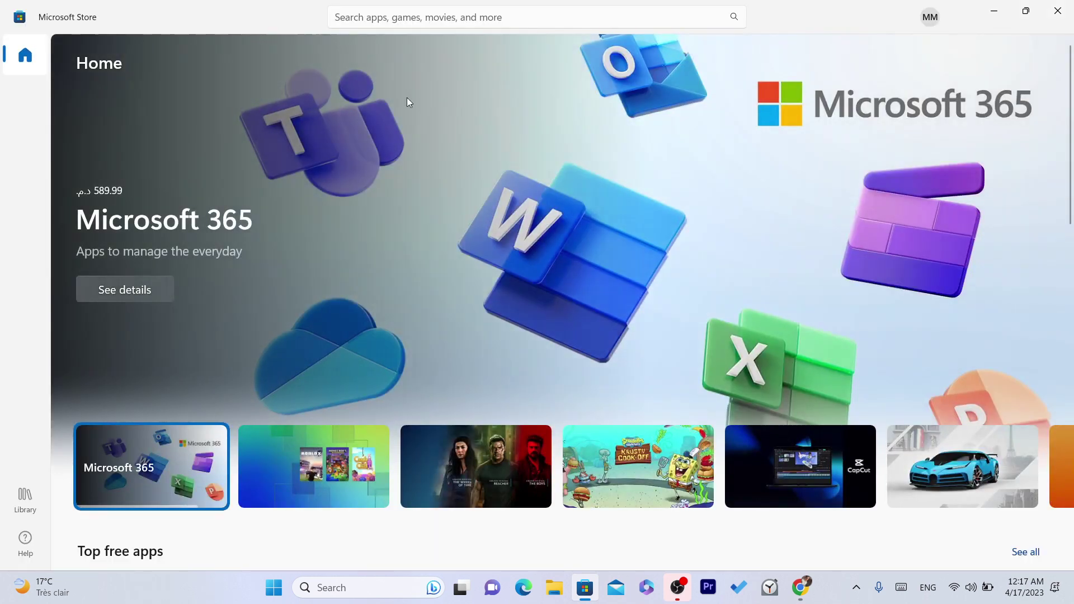
# Search the Store for 'extream csv' and open the Extreme CSV app listing
pyautogui.click(393, 17)
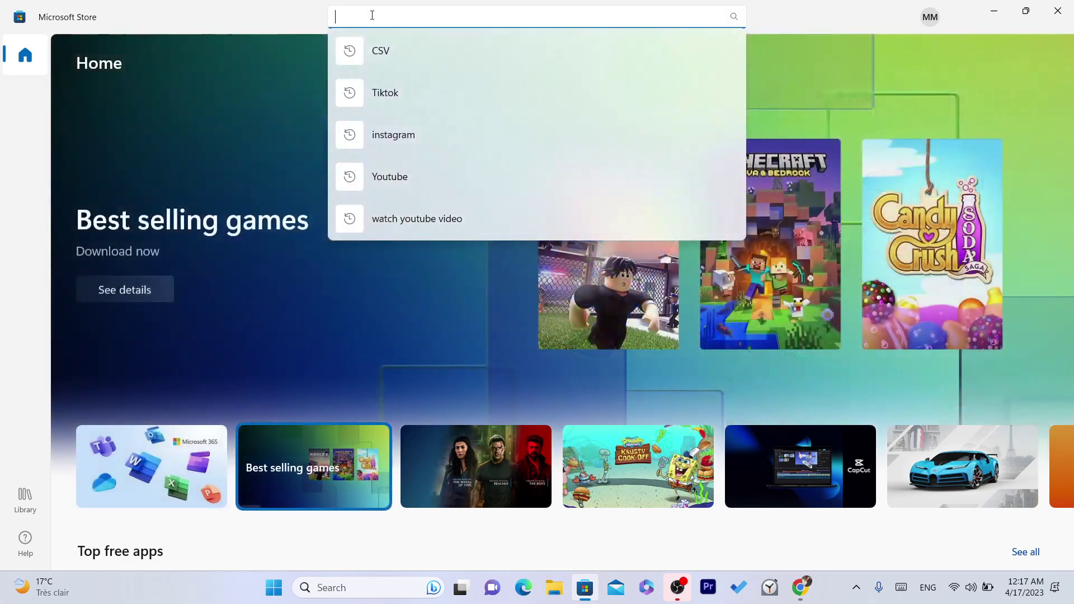
pyautogui.write('ex')
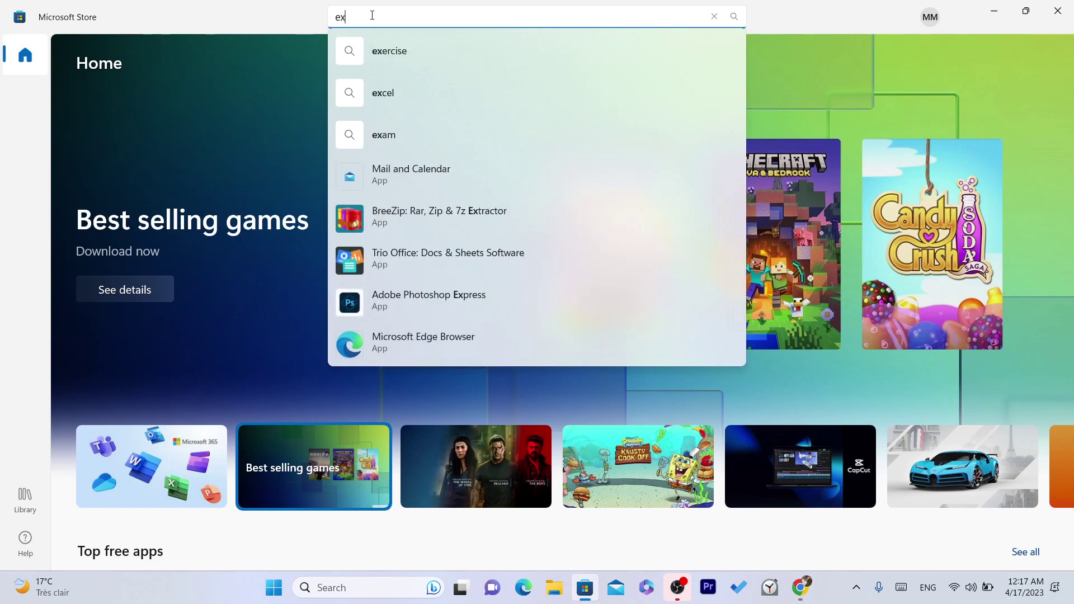
pyautogui.write('tre')
pyautogui.press('BackSpace')
pyautogui.write('ream')
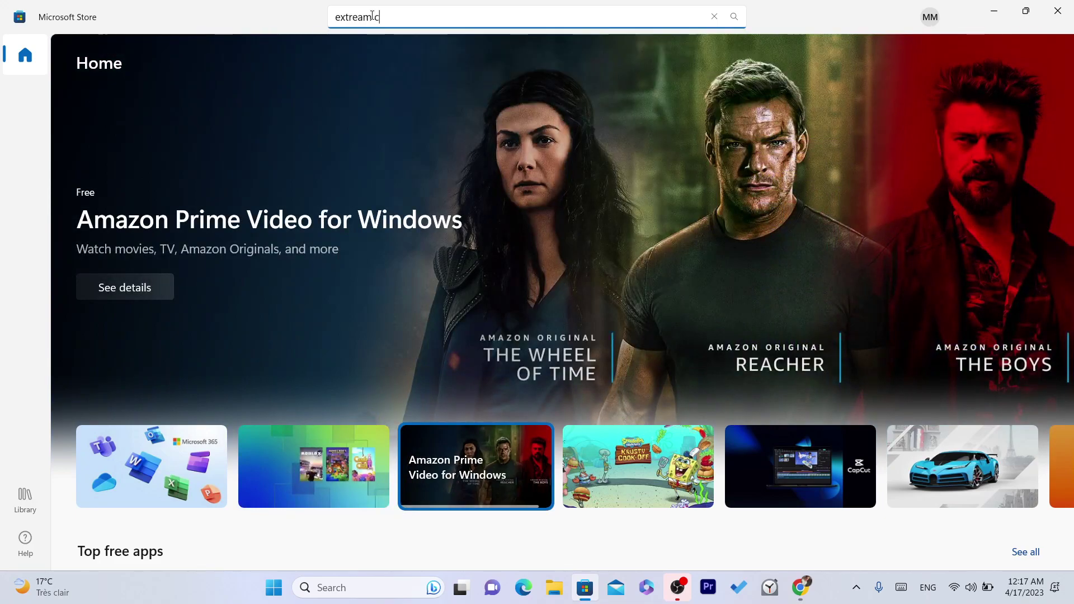
pyautogui.press('Return')
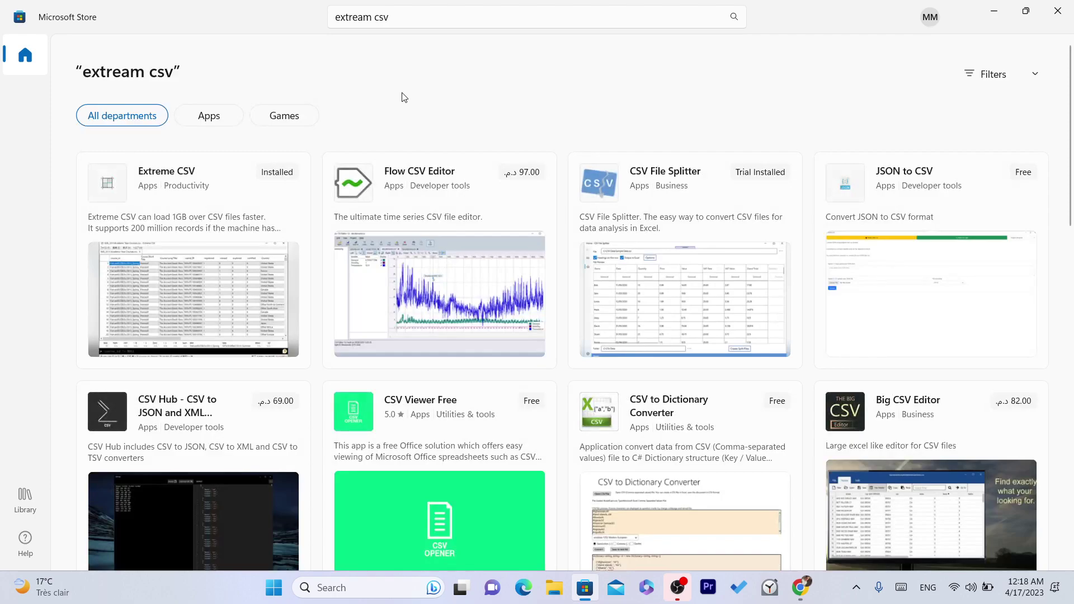
pyautogui.click(221, 234)
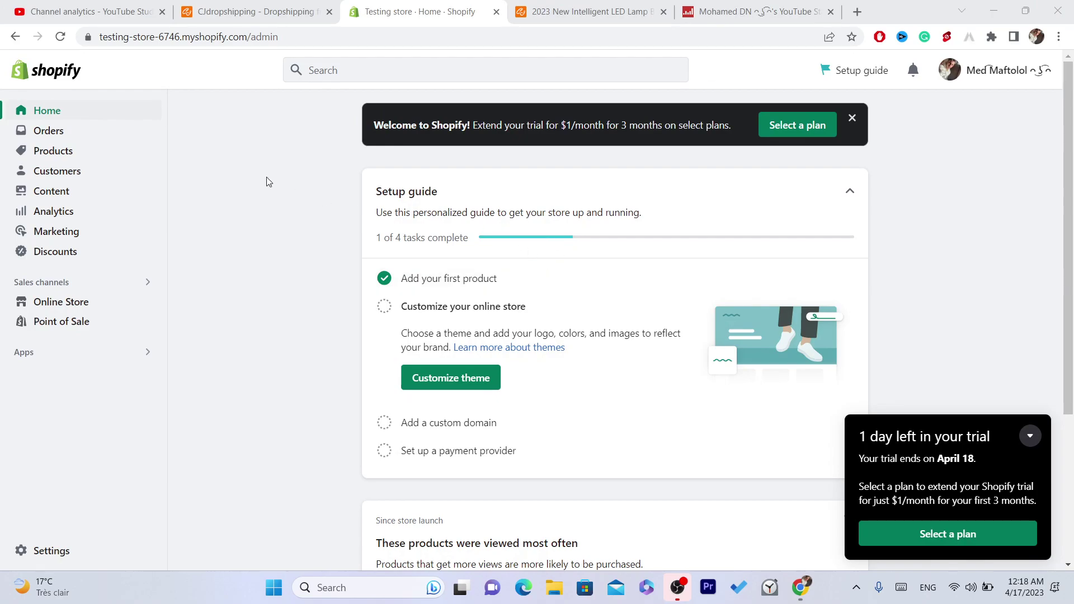
pyautogui.click(258, 11)
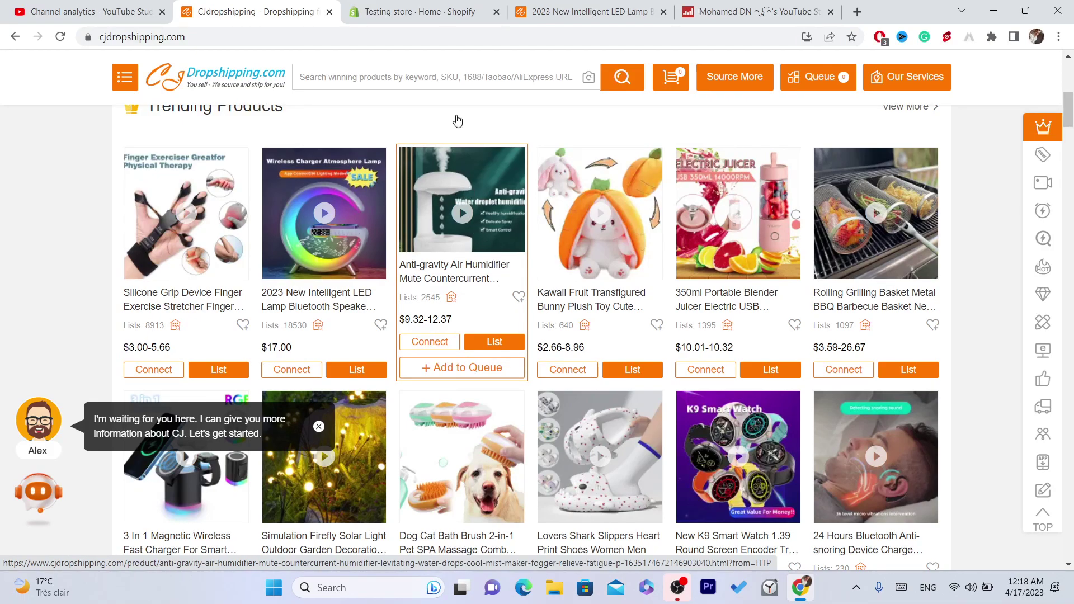
# Go to Online Store themes in the Shopify admin and collapse the trial panel
pyautogui.hotkey('ctrl', 'Tab')
pyautogui.click(64, 307)
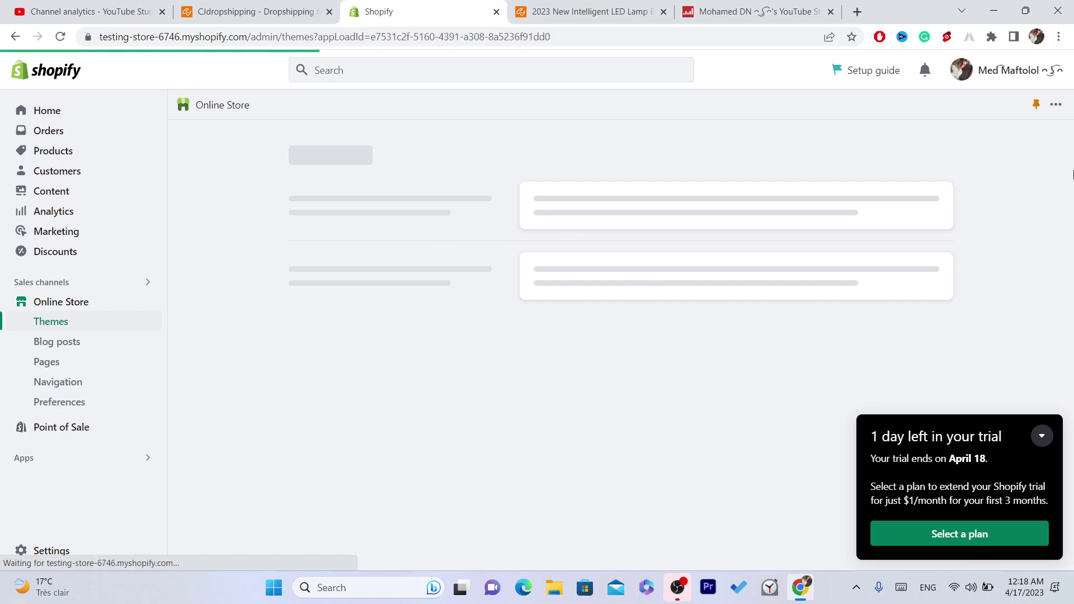
pyautogui.scroll(-6, 641, 156)
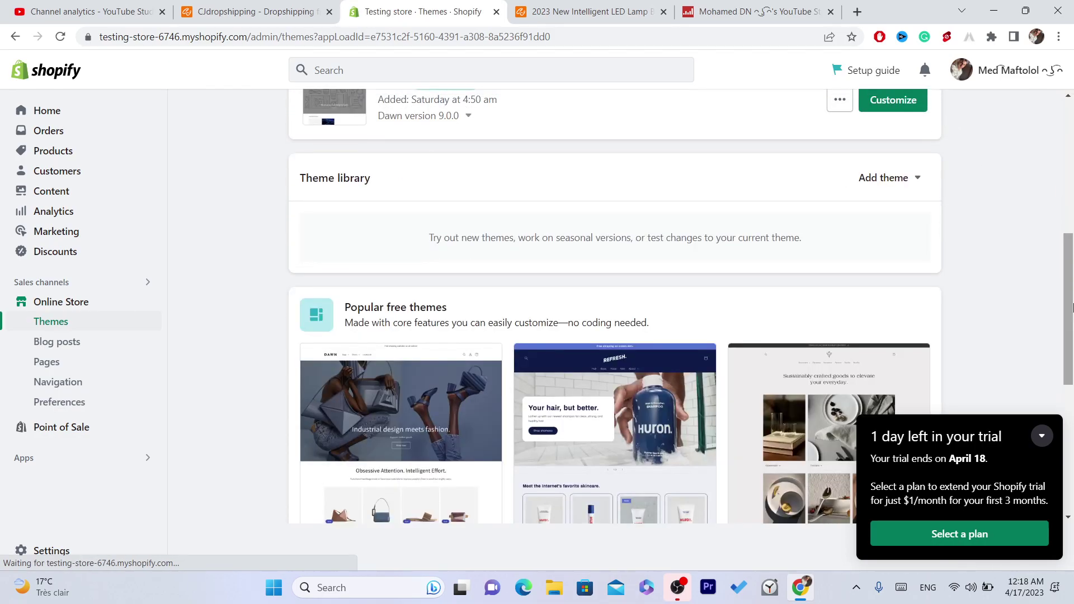
pyautogui.click(1041, 436)
pyautogui.scroll(-7, 737, 399)
pyautogui.scroll(14, 380, 261)
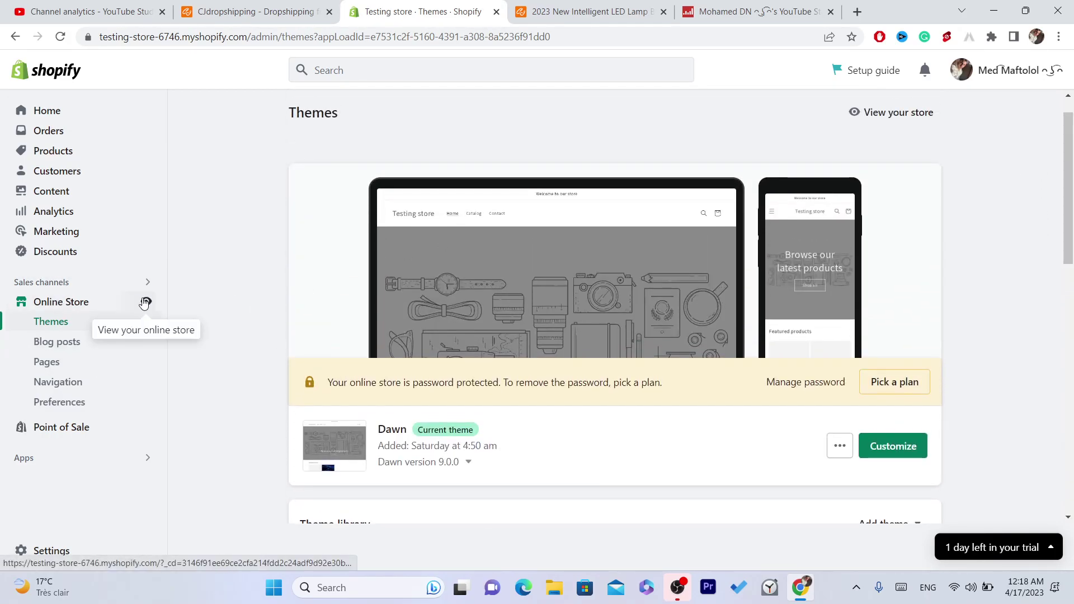
# View the live storefront, open GLL Super White, then go back to CJdropshipping
pyautogui.click(144, 302)
pyautogui.scroll(-9, 468, 329)
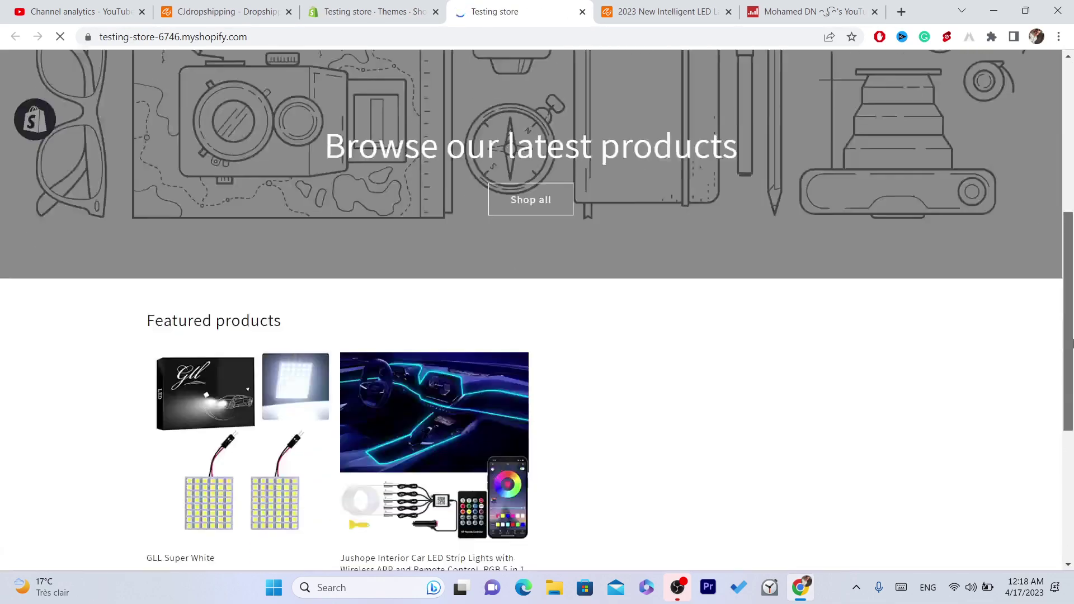
pyautogui.click(239, 342)
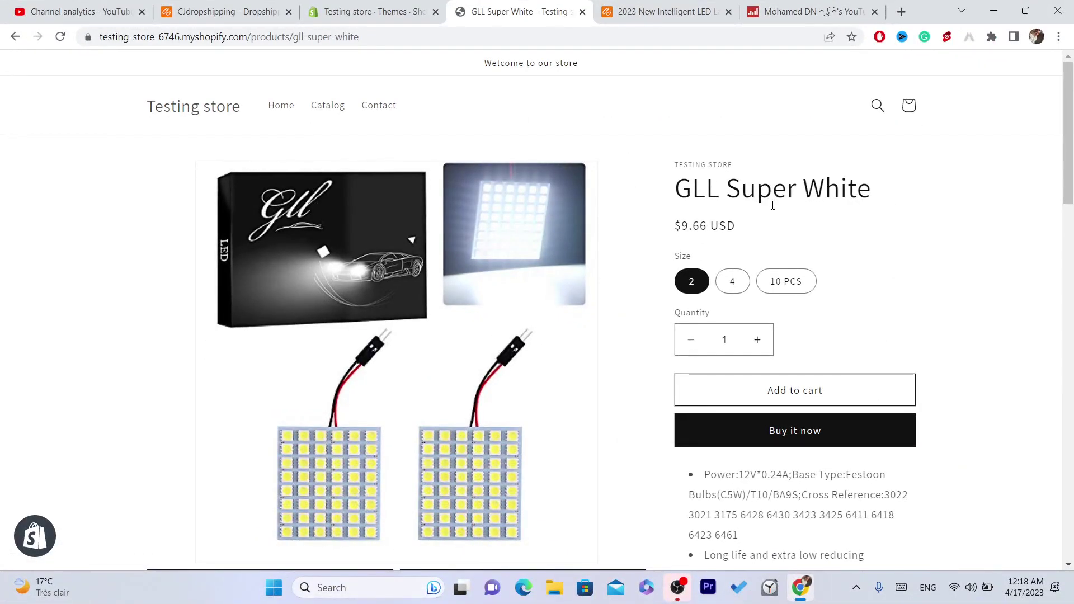
pyautogui.click(358, 11)
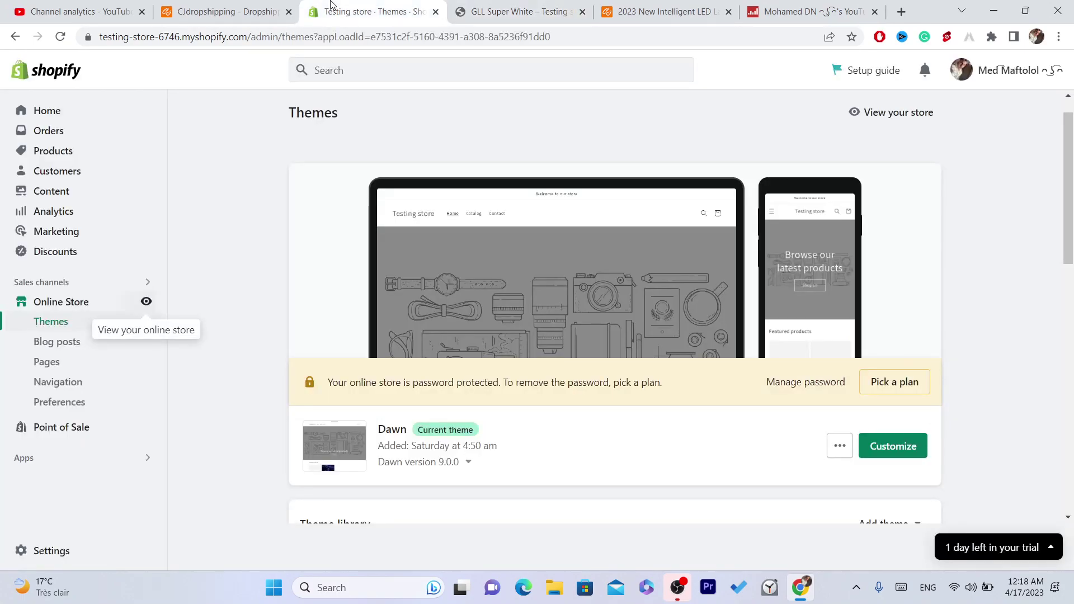
pyautogui.click(230, 5)
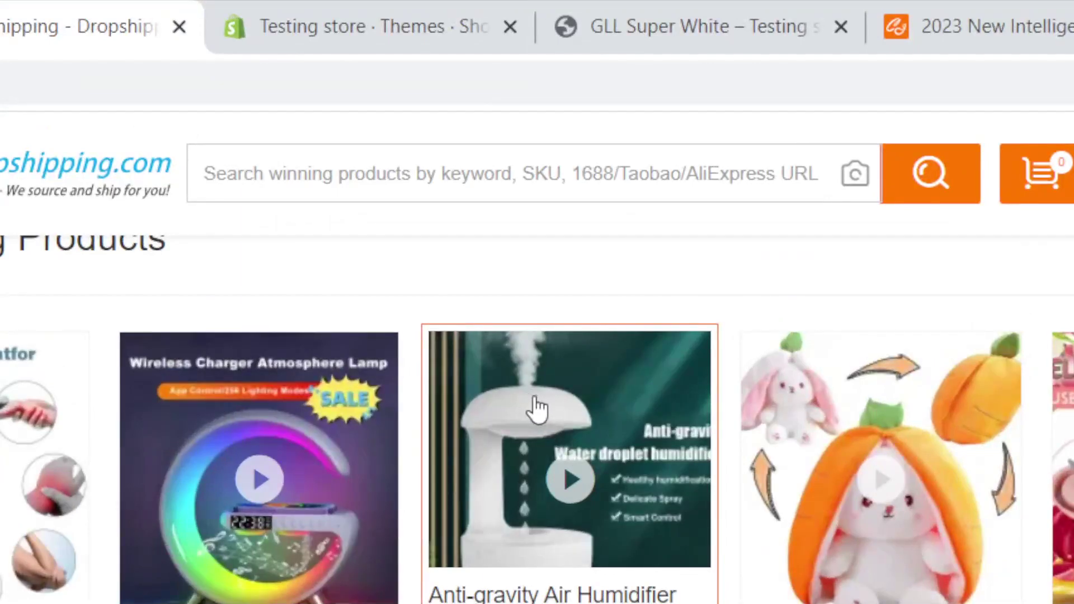
# Open the Anti-gravity Air Humidifier product page on CJ Dropshipping
pyautogui.click(536, 408)
pyautogui.click(383, 43)
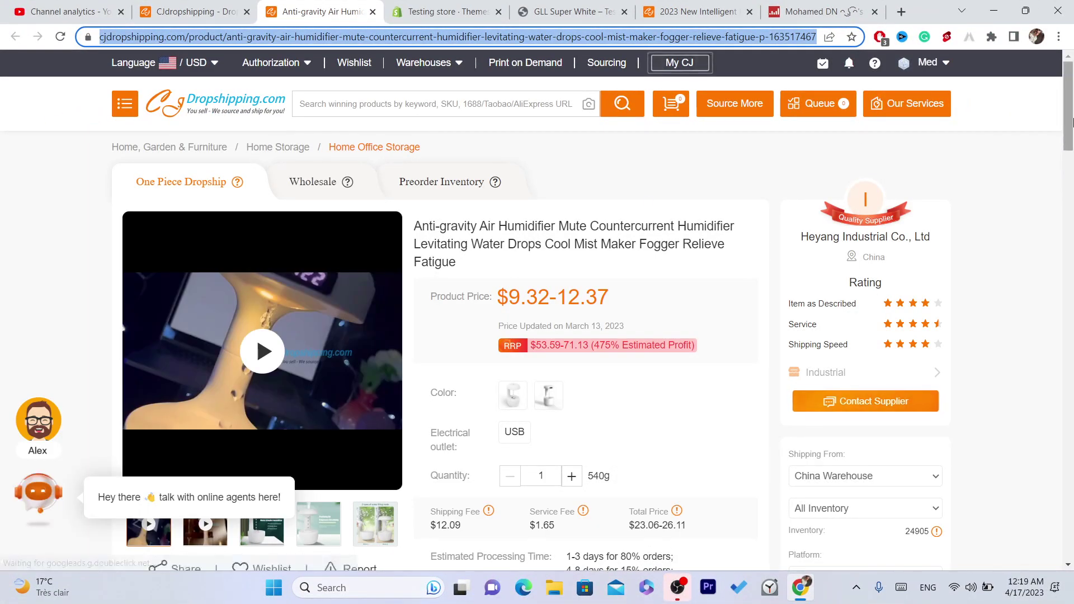
pyautogui.click(1070, 122)
pyautogui.scroll(-1, 1071, 122)
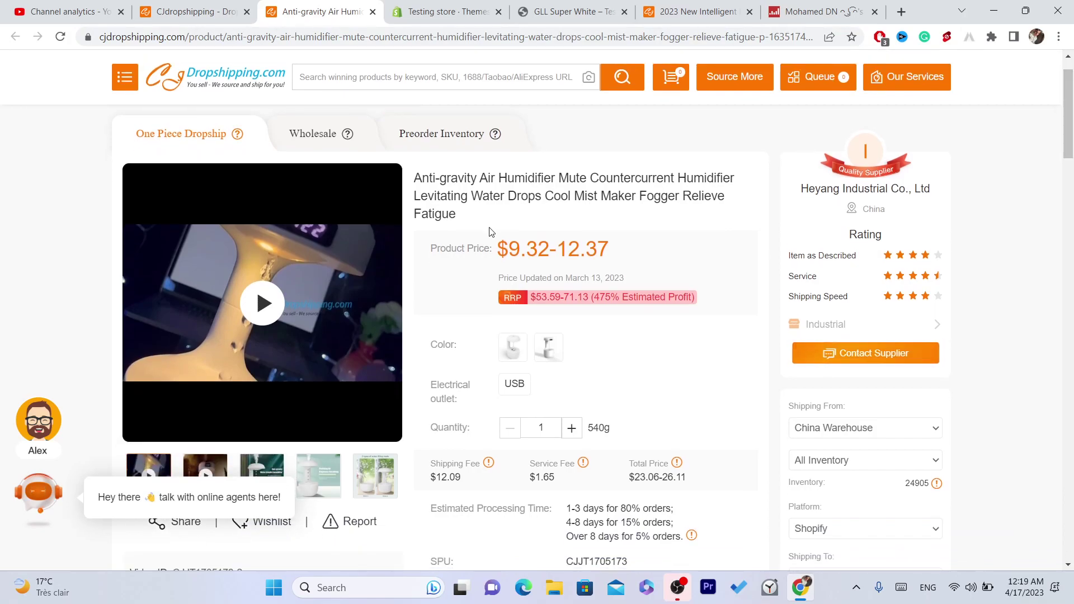
pyautogui.click(470, 9)
pyautogui.click(314, 7)
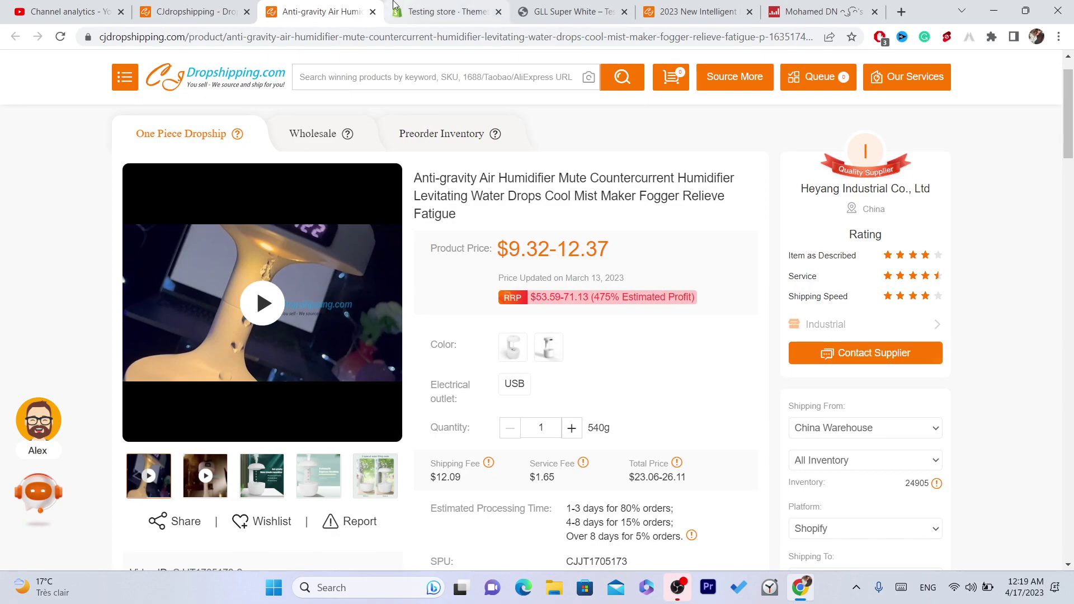
pyautogui.click(440, 6)
pyautogui.click(324, 11)
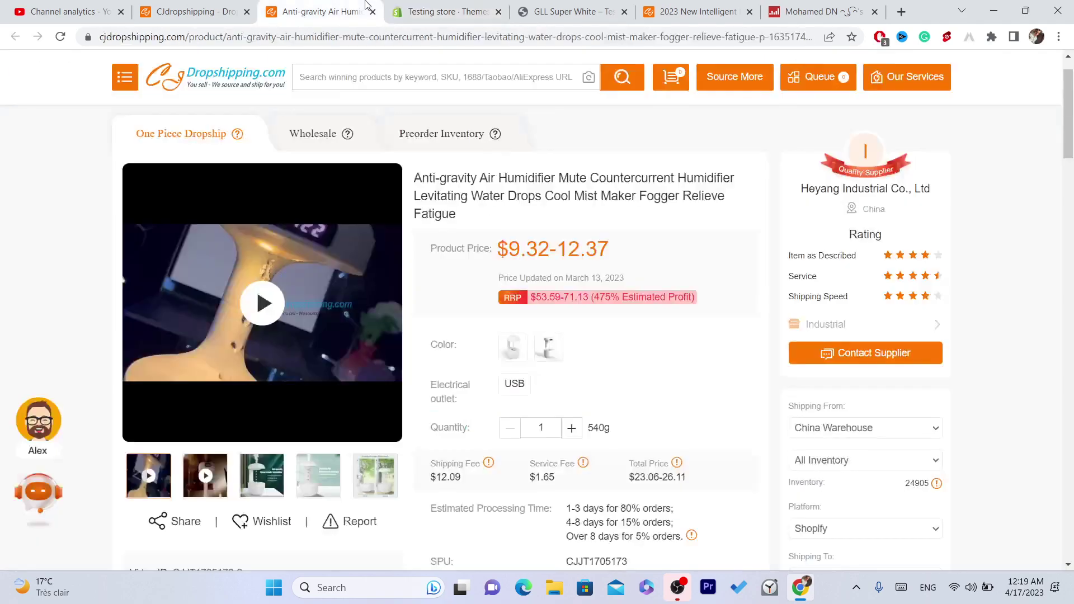
pyautogui.scroll(-14, 1052, 211)
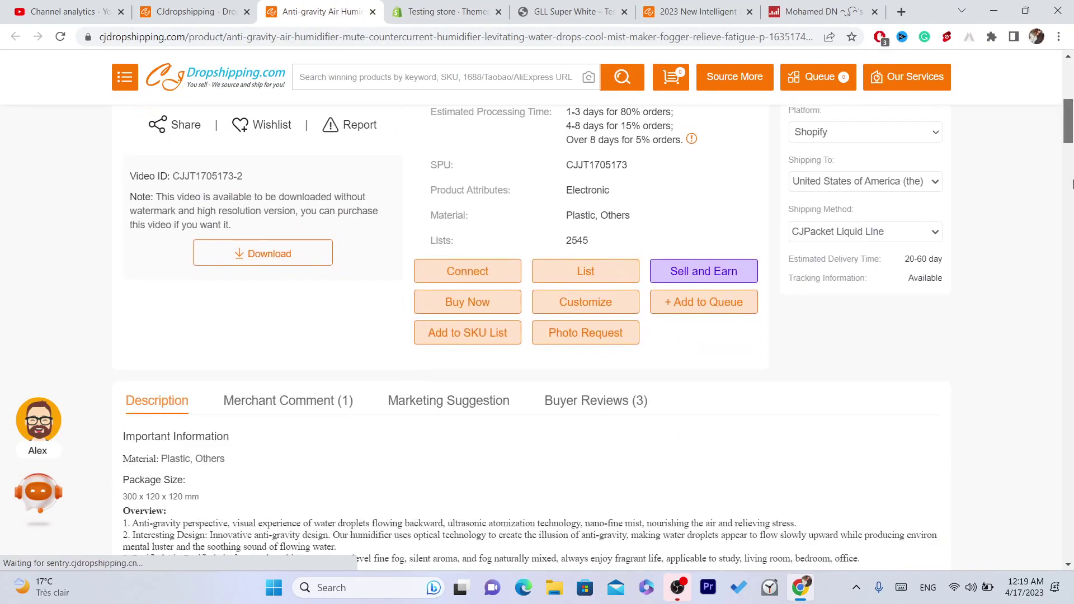
pyautogui.scroll(5, 1072, 161)
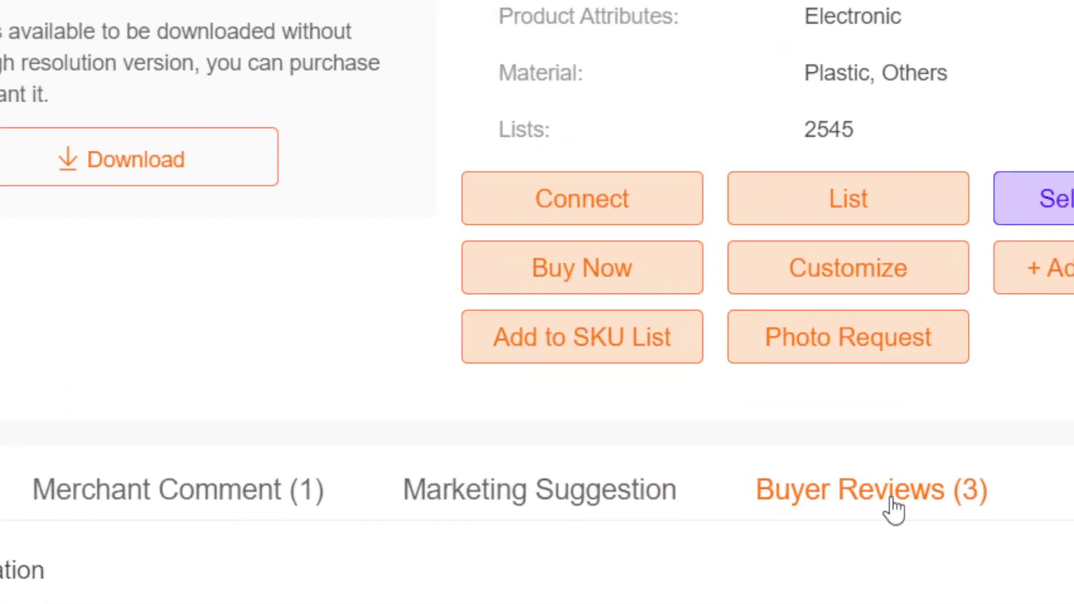
# Show the humidifier's buyer reviews and export them as a CSV file
pyautogui.click(890, 502)
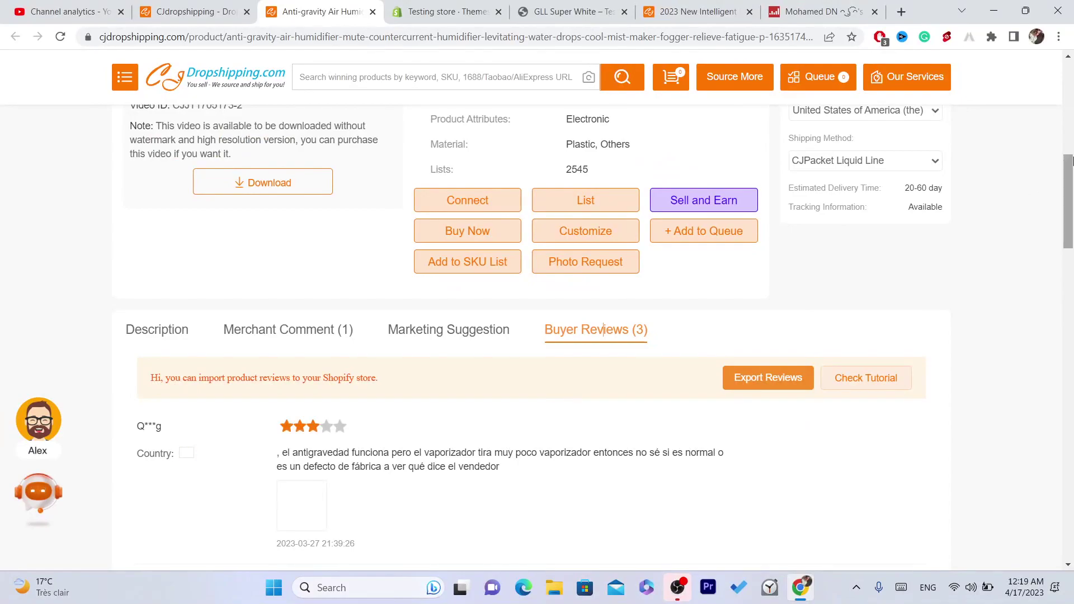
pyautogui.moveTo(1072, 162); pyautogui.dragTo(1058, 190)
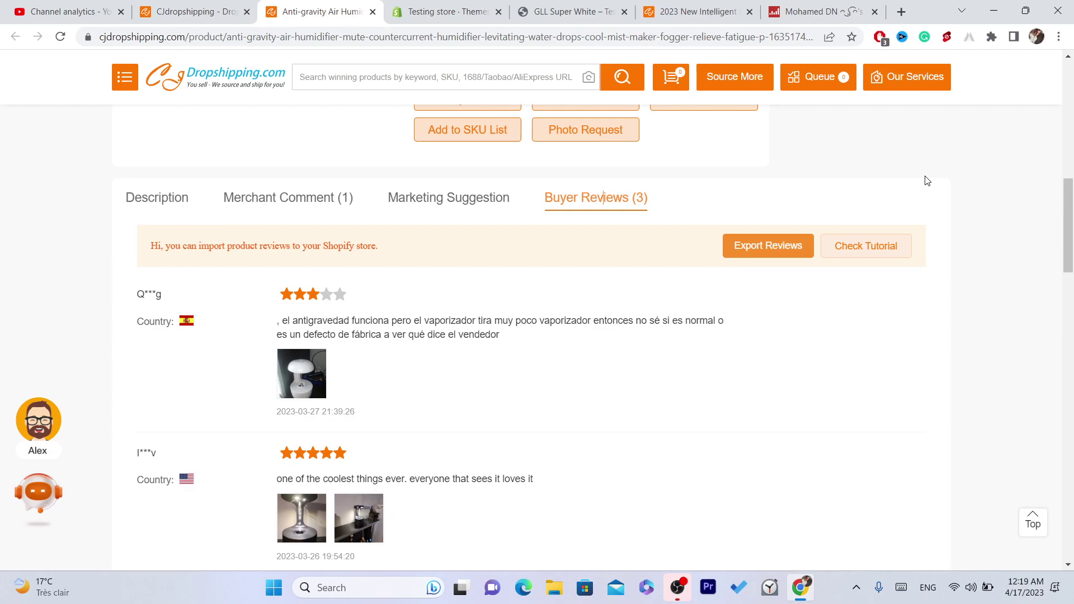
pyautogui.moveTo(1070, 225)
pyautogui.mouseDown()
pyautogui.moveTo(1070, 265)
pyautogui.moveTo(1070, 224)
pyautogui.mouseUp()
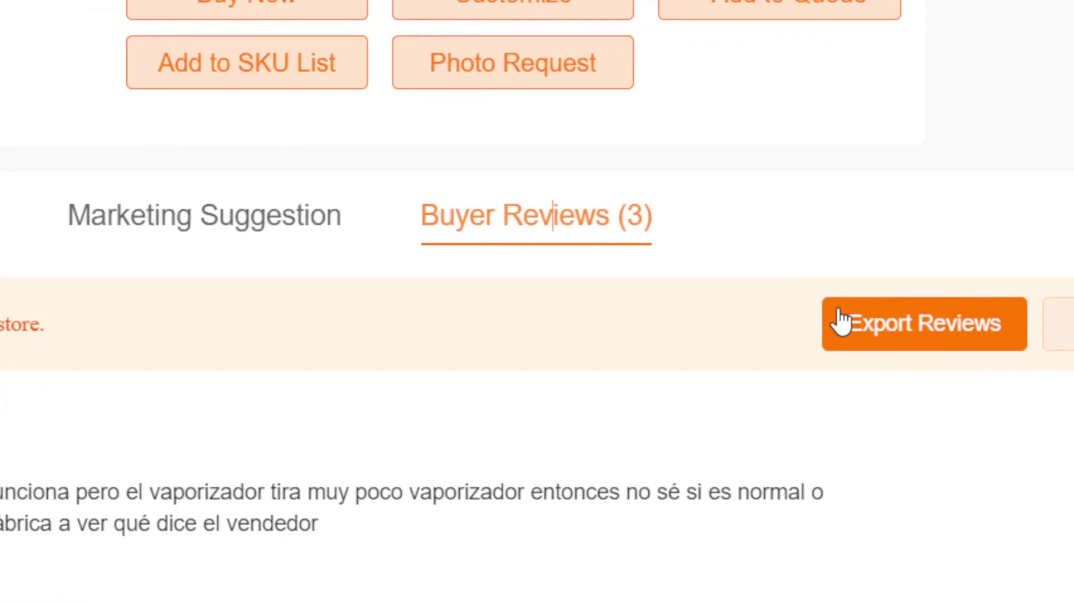
pyautogui.click(951, 334)
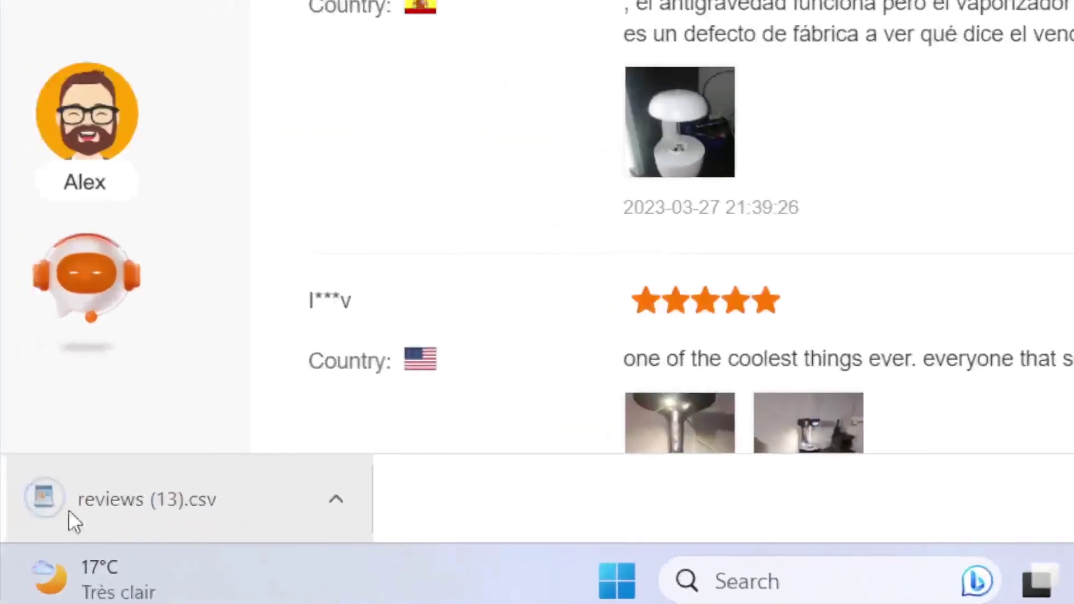
# Drag the downloaded reviews (13).csv onto the desktop and position its icon
pyautogui.moveTo(38, 555); pyautogui.dragTo(56, 550)
pyautogui.moveTo(124, 497); pyautogui.dragTo(1073, 365)
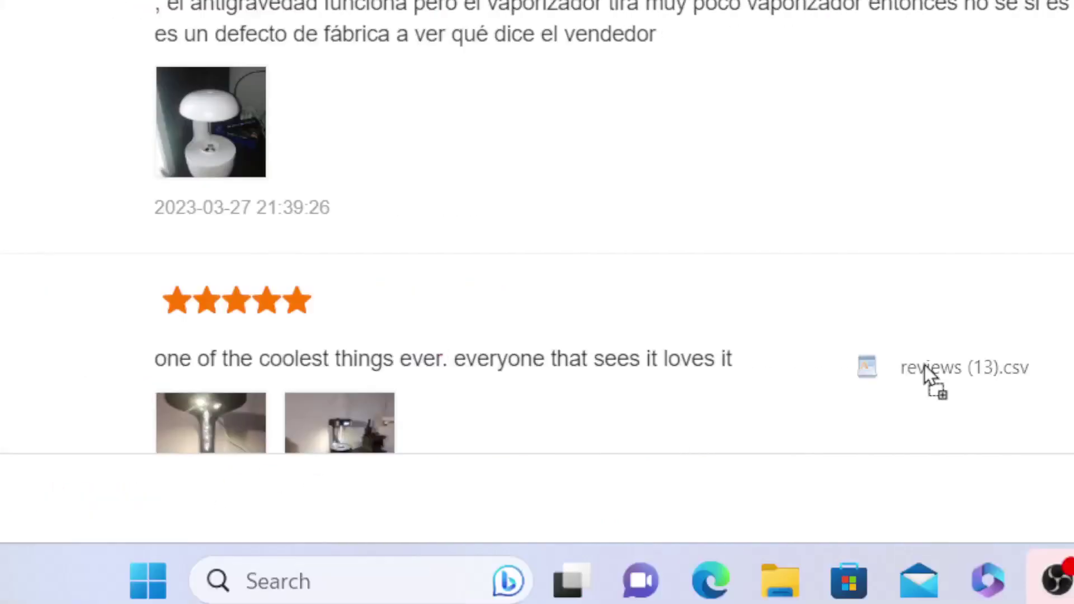
pyautogui.moveTo(924, 365); pyautogui.dragTo(1051, 280)
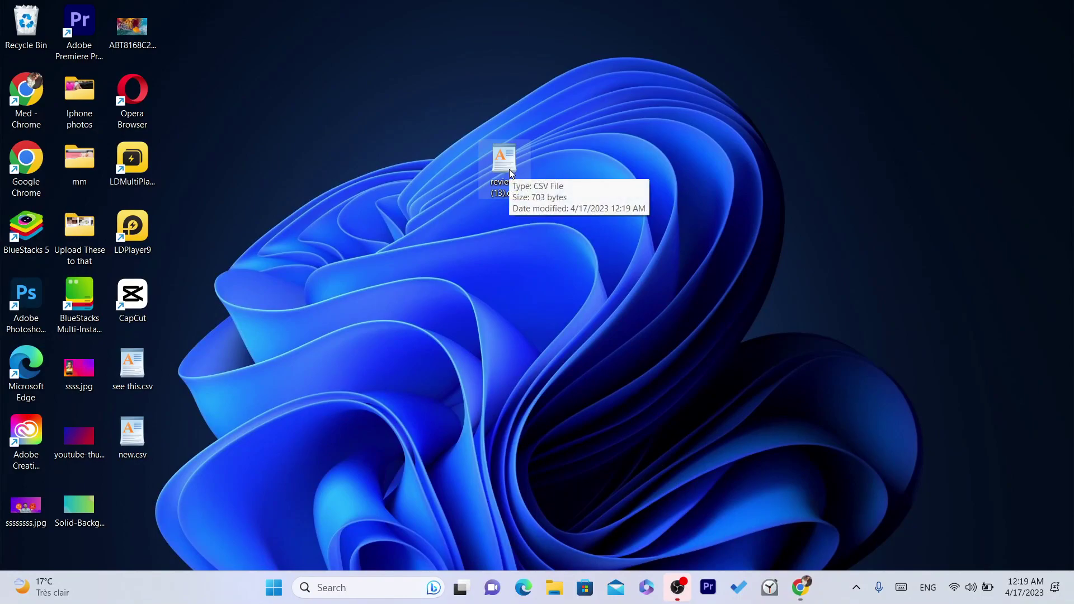
pyautogui.moveTo(504, 167); pyautogui.dragTo(612, 300)
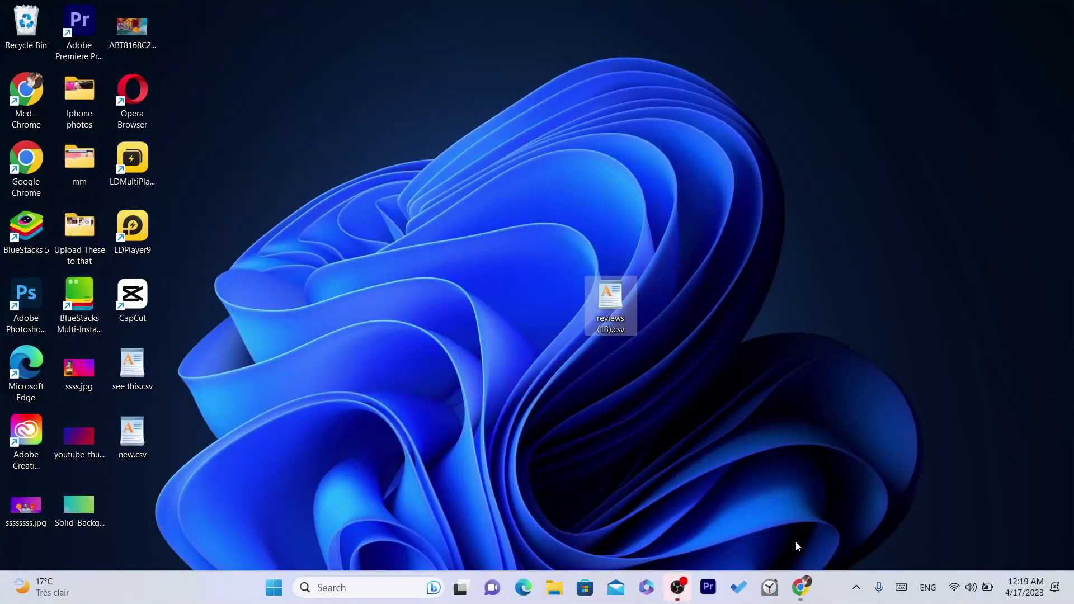
pyautogui.click(800, 587)
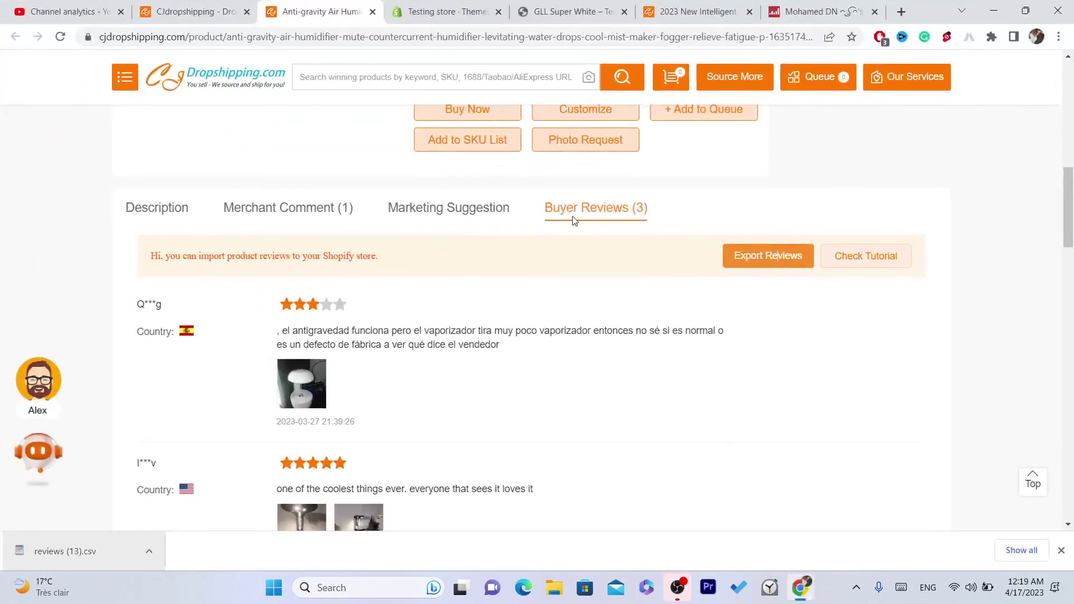
# From Settings > Apps and sales channels, search the Shopify App Store for 'product reviews'
pyautogui.click(447, 11)
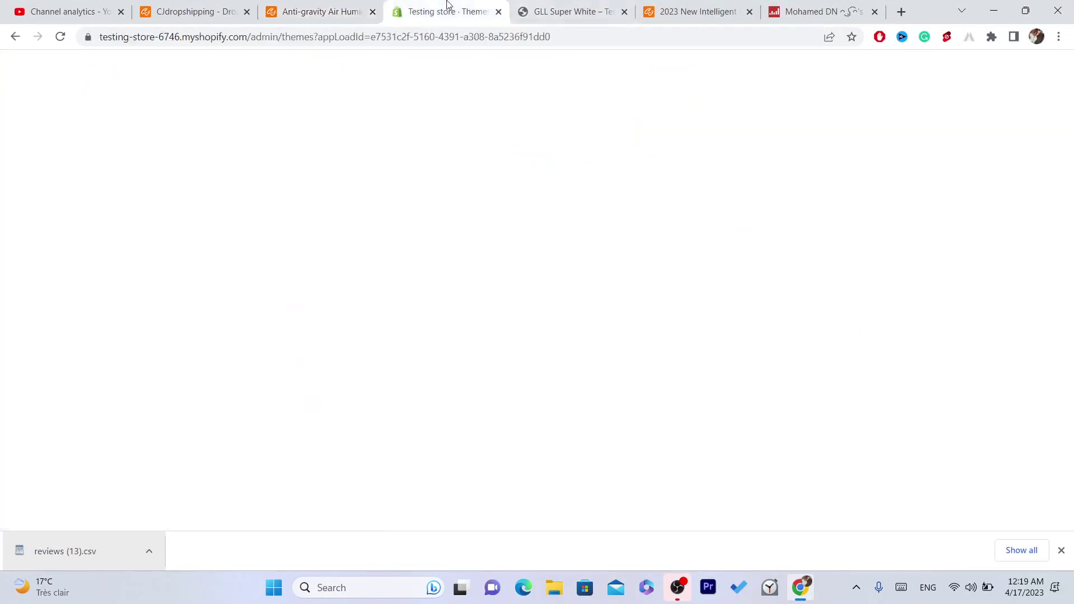
pyautogui.click(49, 511)
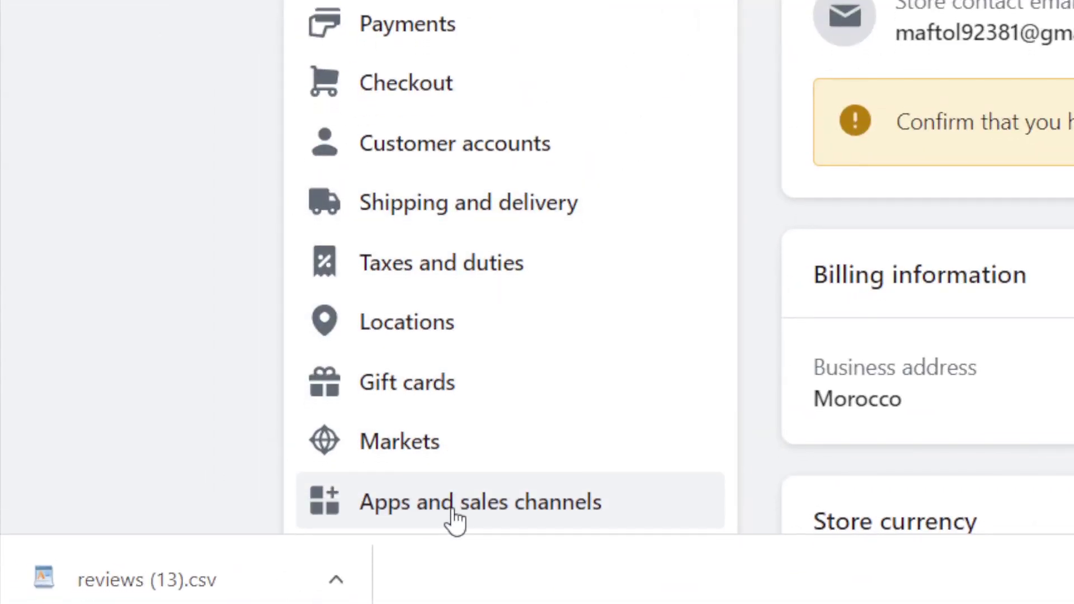
pyautogui.click(455, 520)
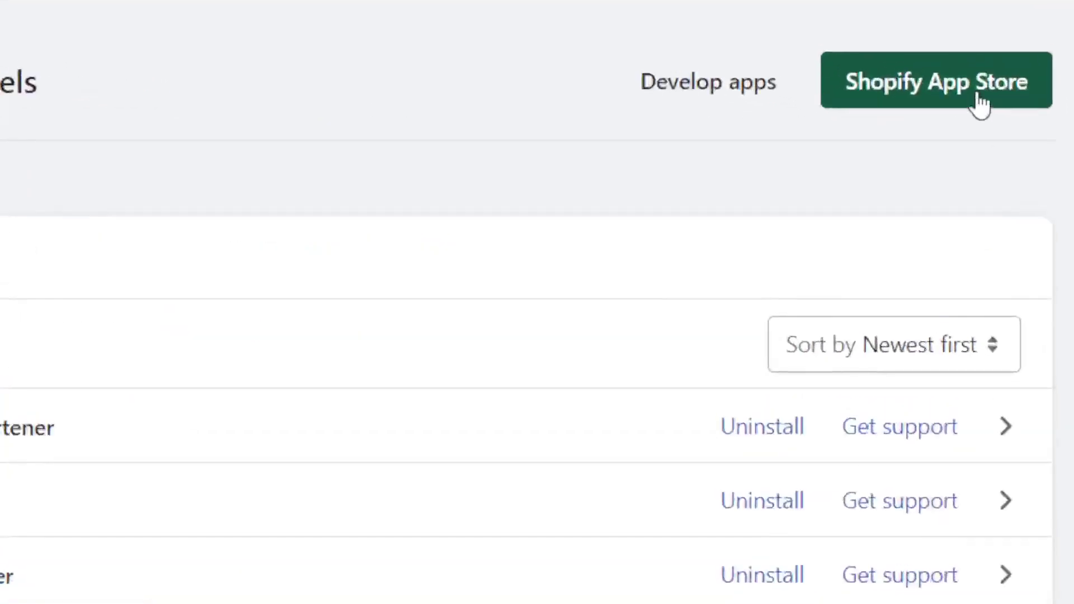
pyautogui.click(935, 106)
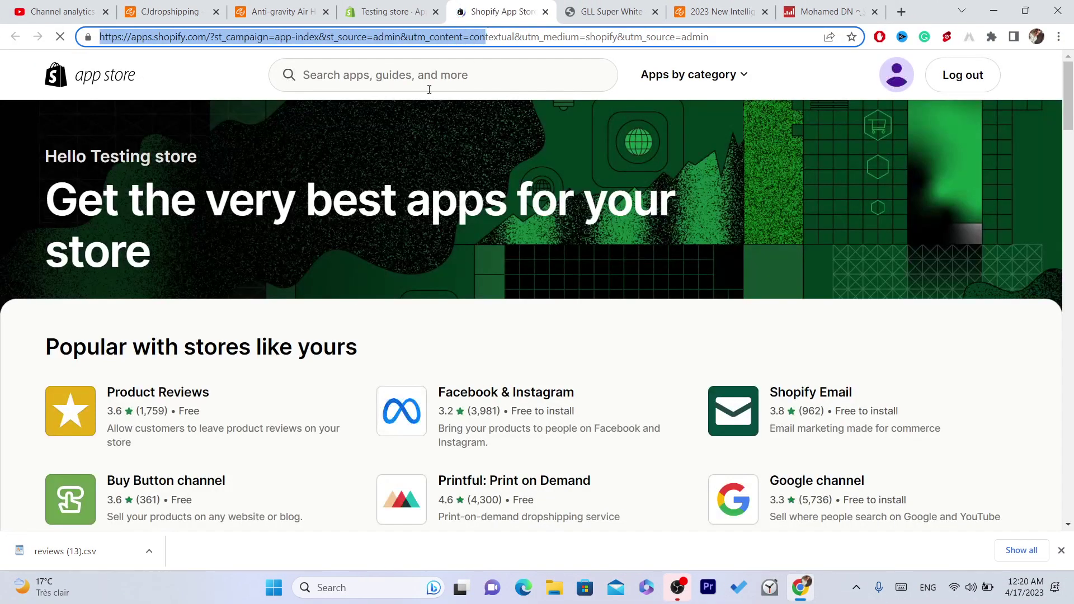
pyautogui.click(397, 82)
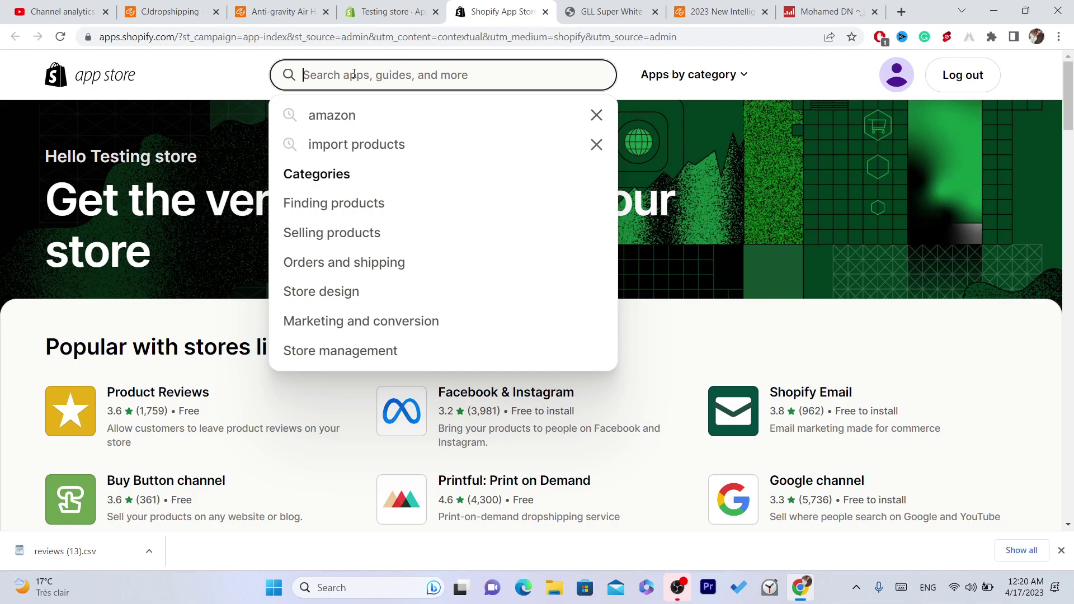
pyautogui.write('product ')
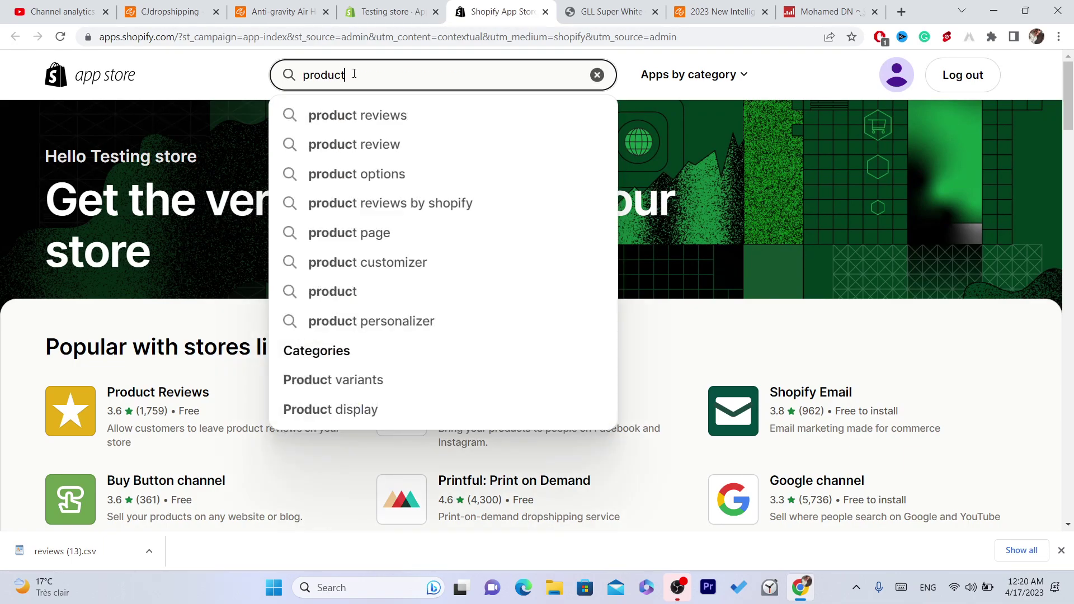
pyautogui.write('reviews')
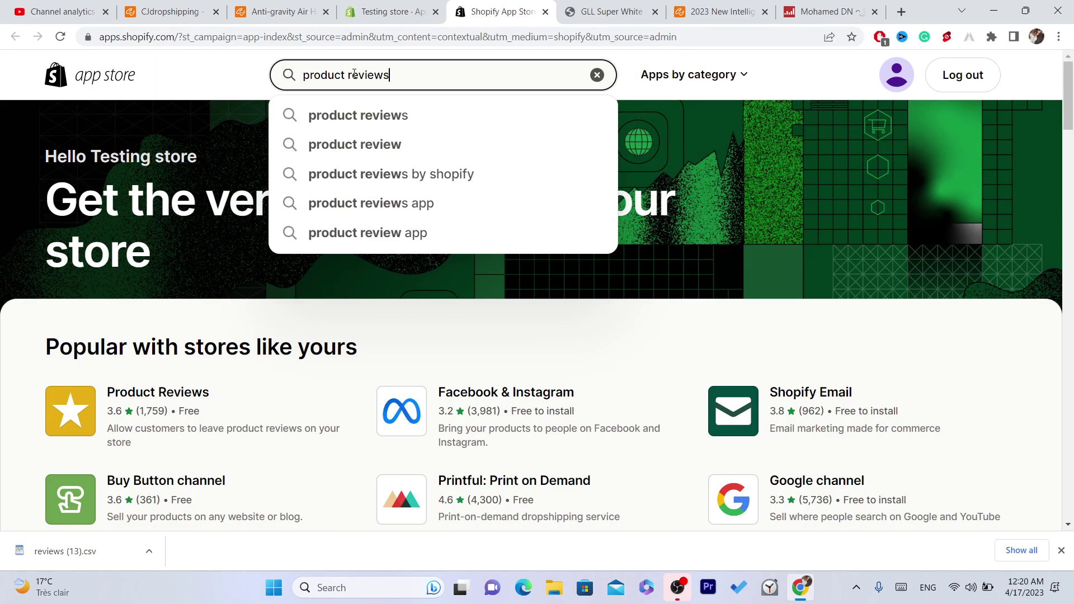
pyautogui.press('Return')
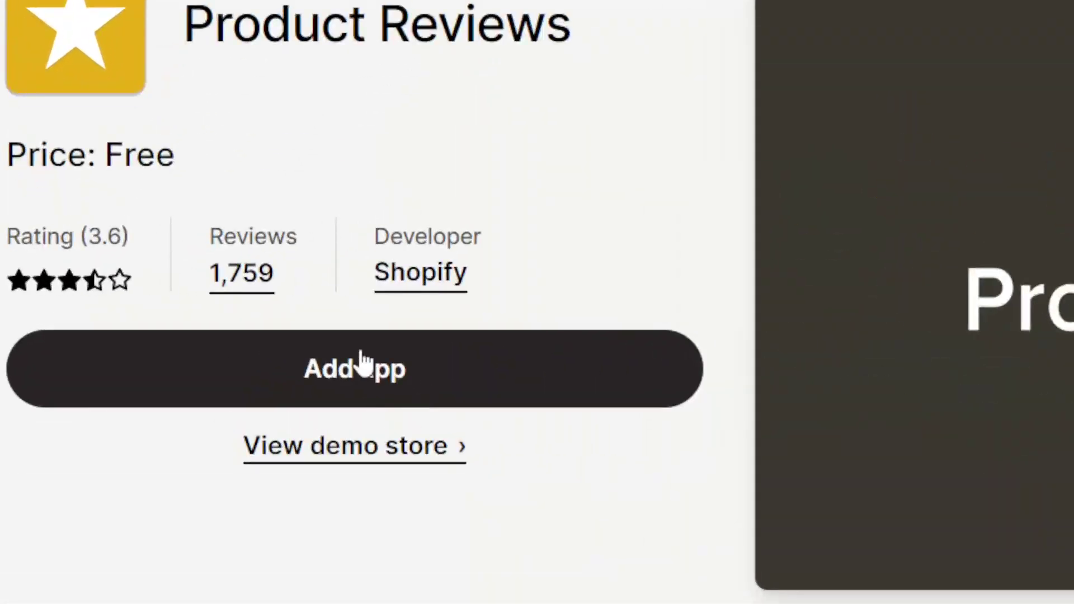
# Add and install the Product Reviews app, then return to the admin home
pyautogui.click(202, 327)
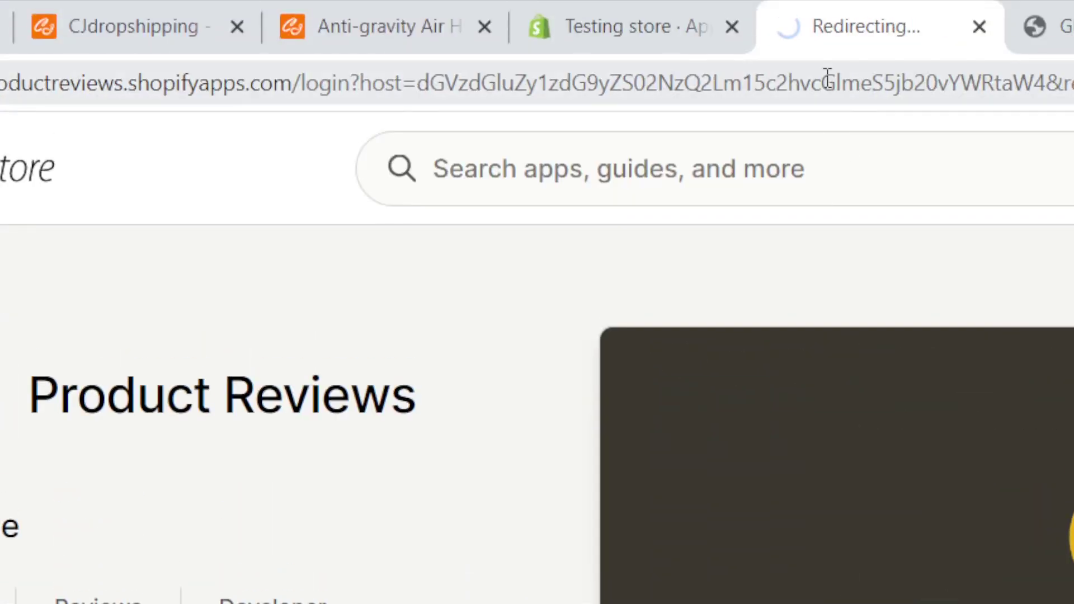
pyautogui.click(826, 82)
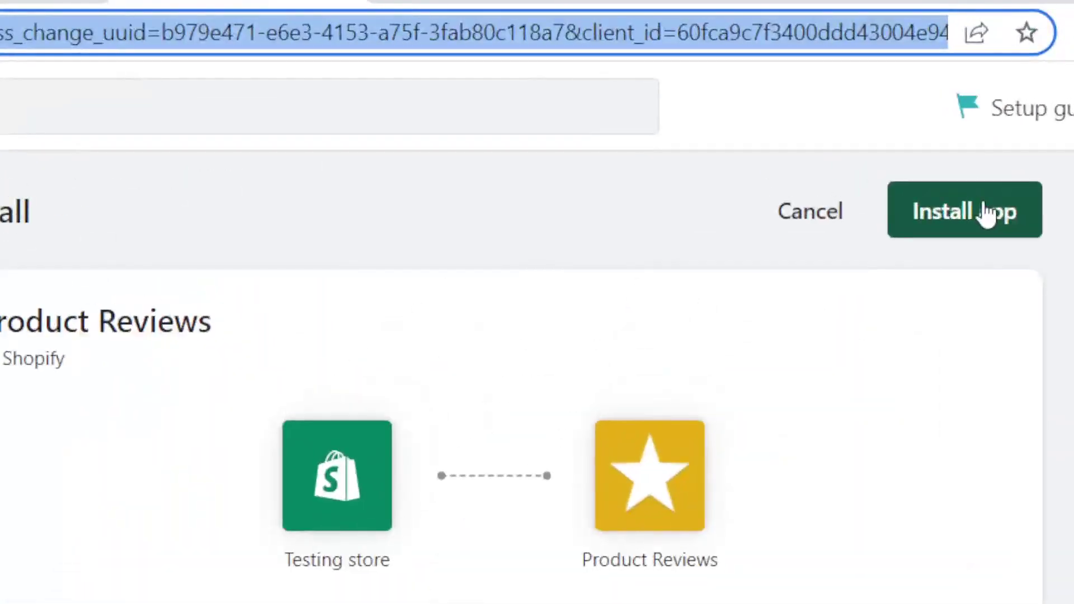
pyautogui.click(908, 159)
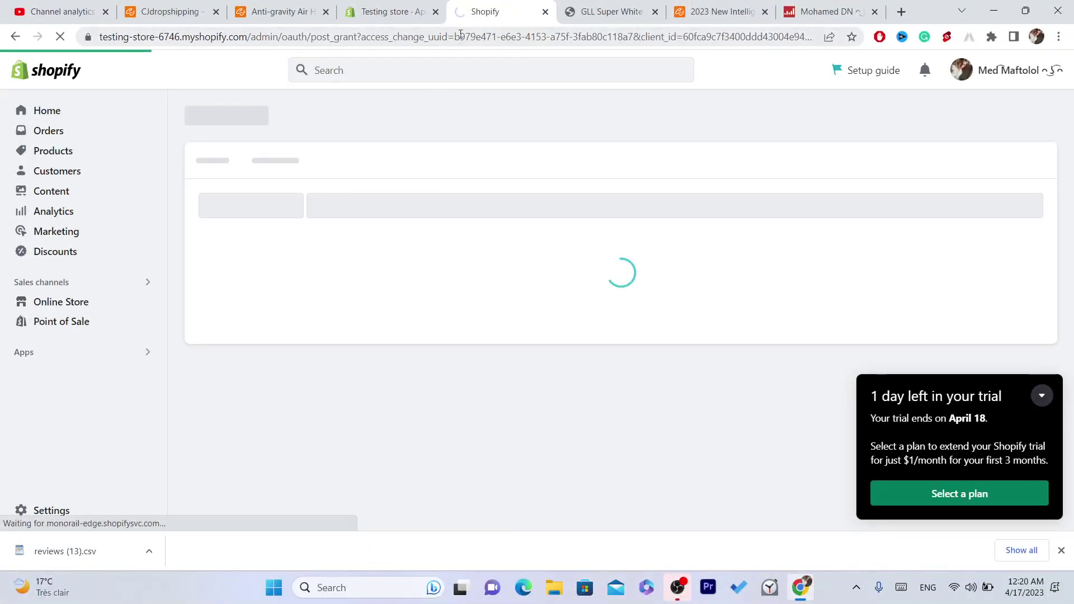
pyautogui.click(460, 36)
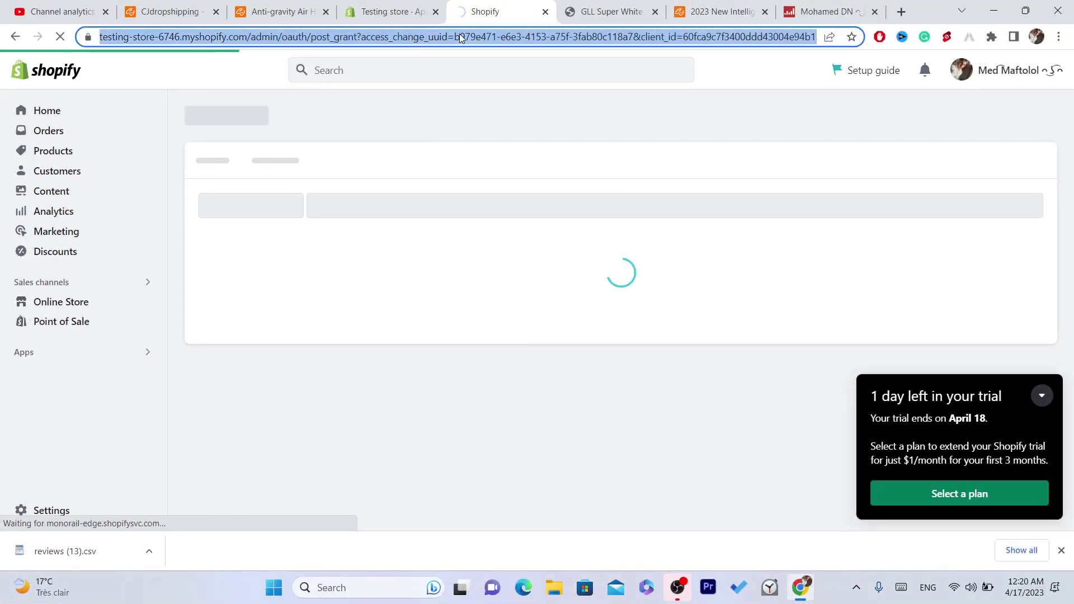
pyautogui.moveTo(424, 36); pyautogui.dragTo(461, 38)
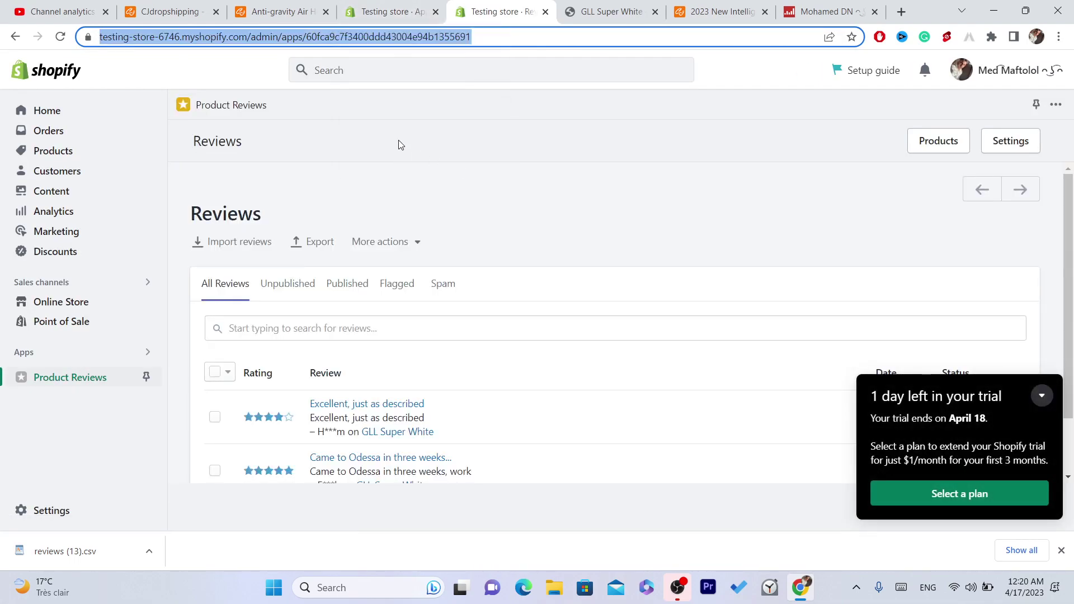
pyautogui.click(67, 109)
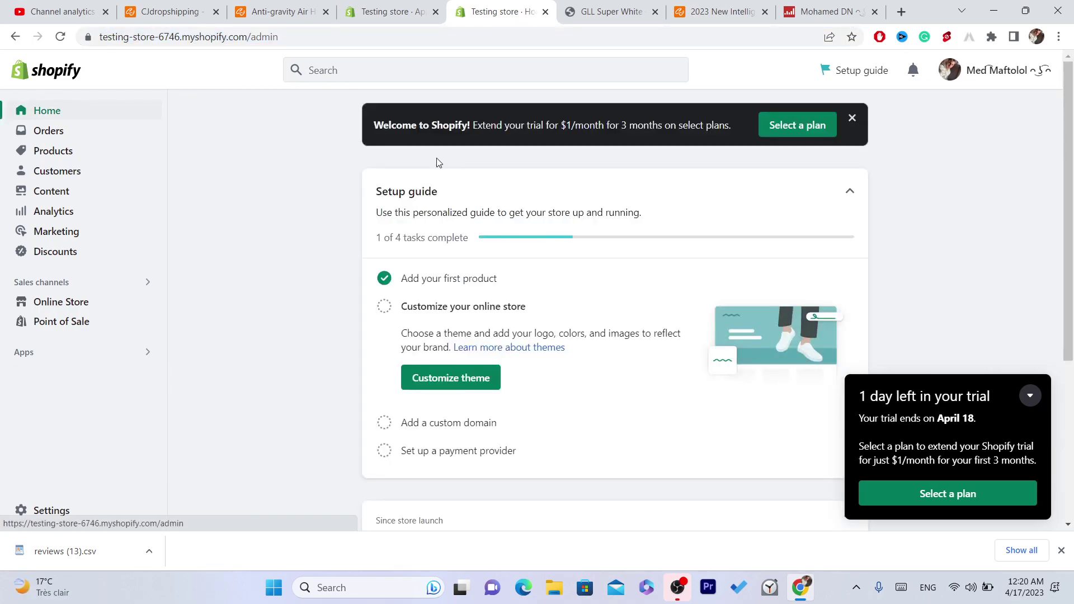
# Close the apps settings to reach Online Store themes and view the live storefront
pyautogui.click(404, 5)
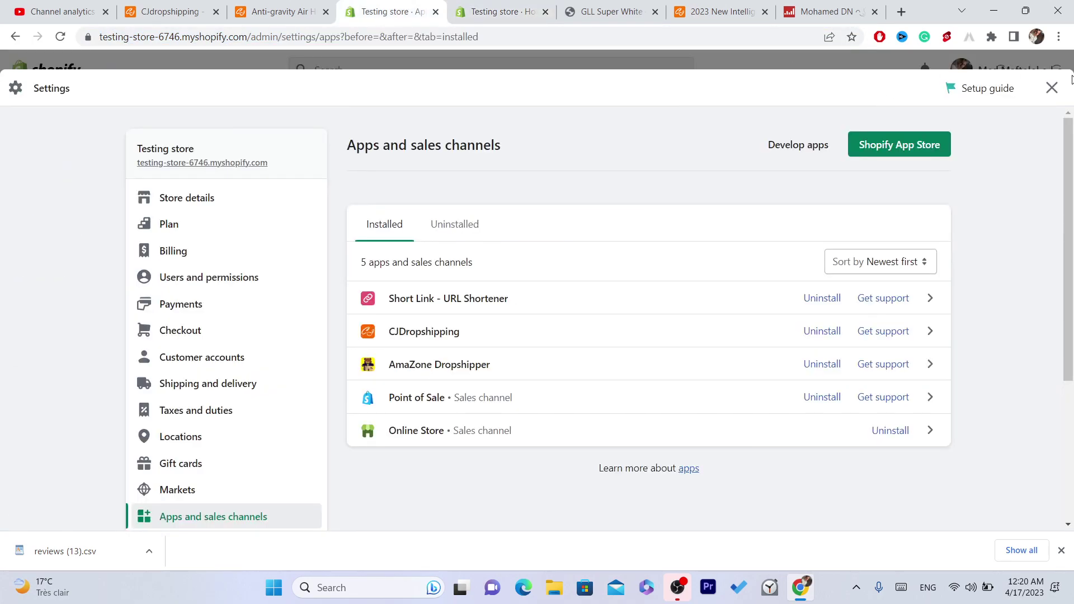
pyautogui.click(1051, 88)
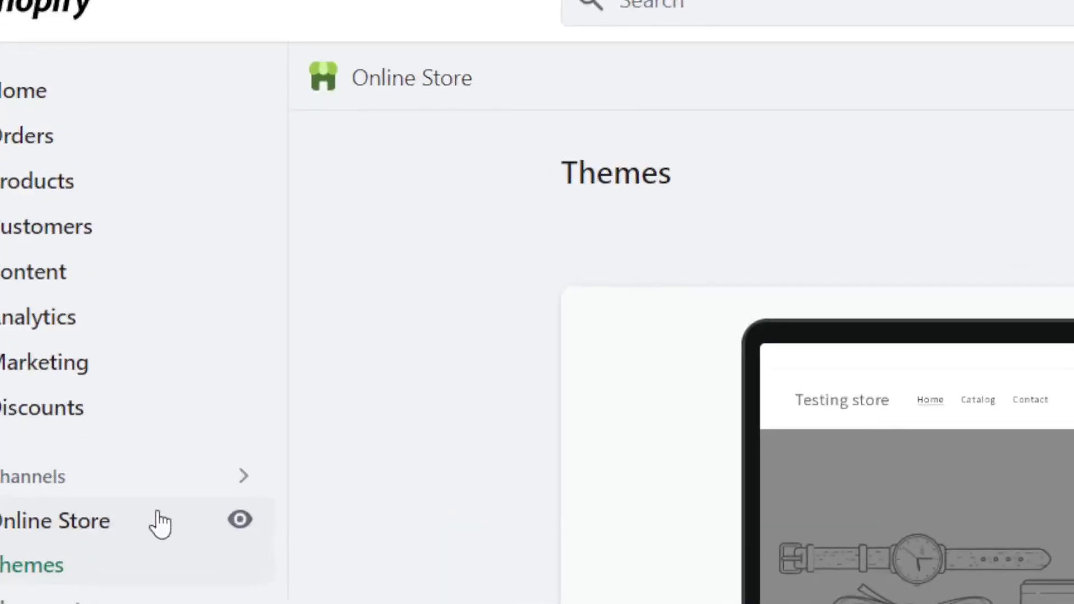
pyautogui.click(241, 513)
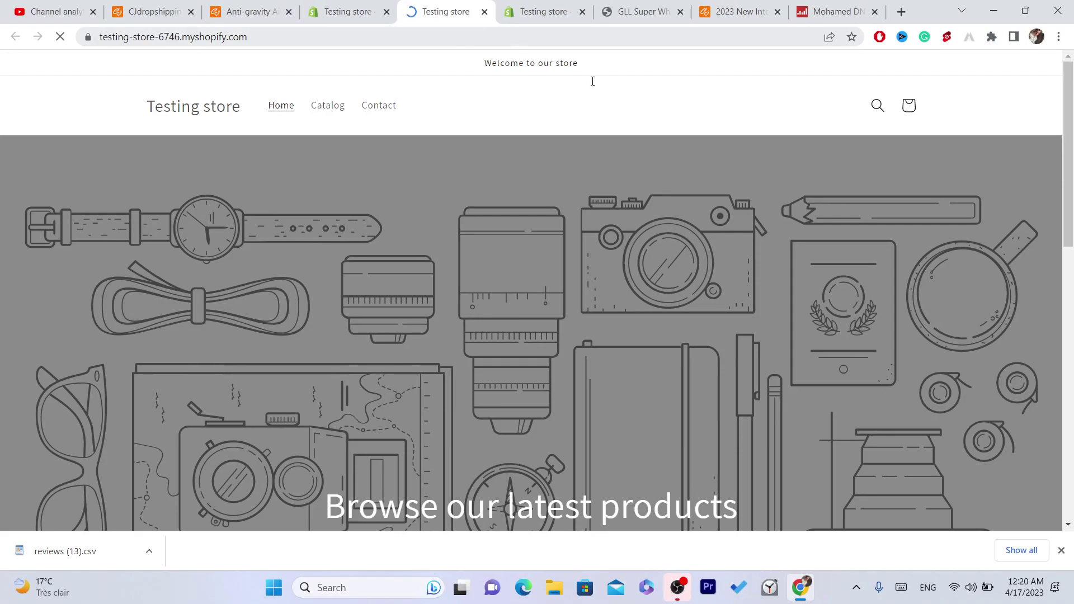
# Scroll to Featured products, view GLL Super White, and return to the Themes tab
pyautogui.scroll(-7, 601, 167)
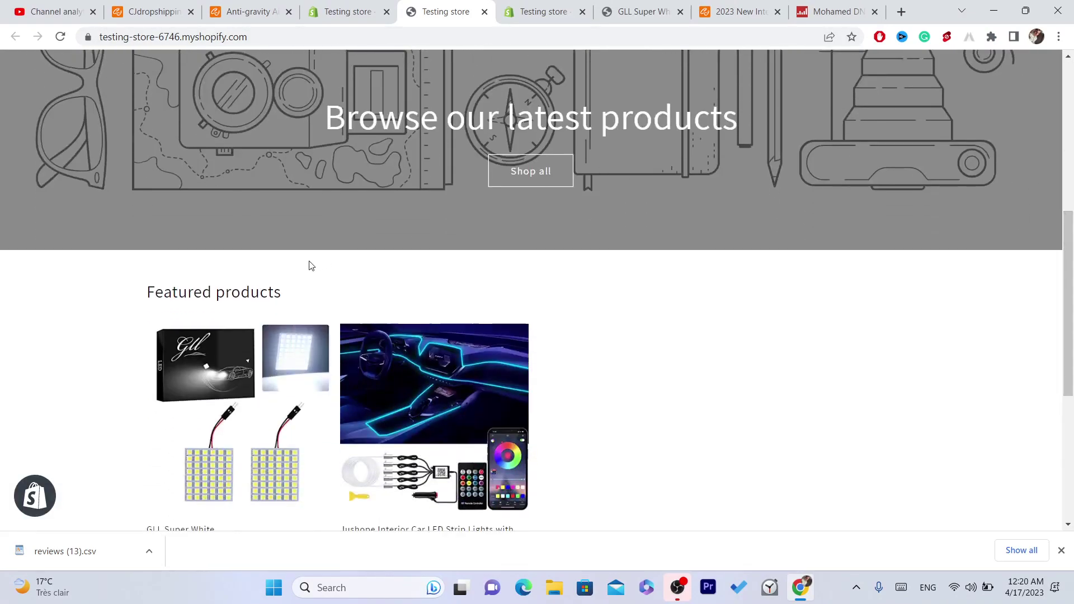
pyautogui.scroll(-1, 530, 202)
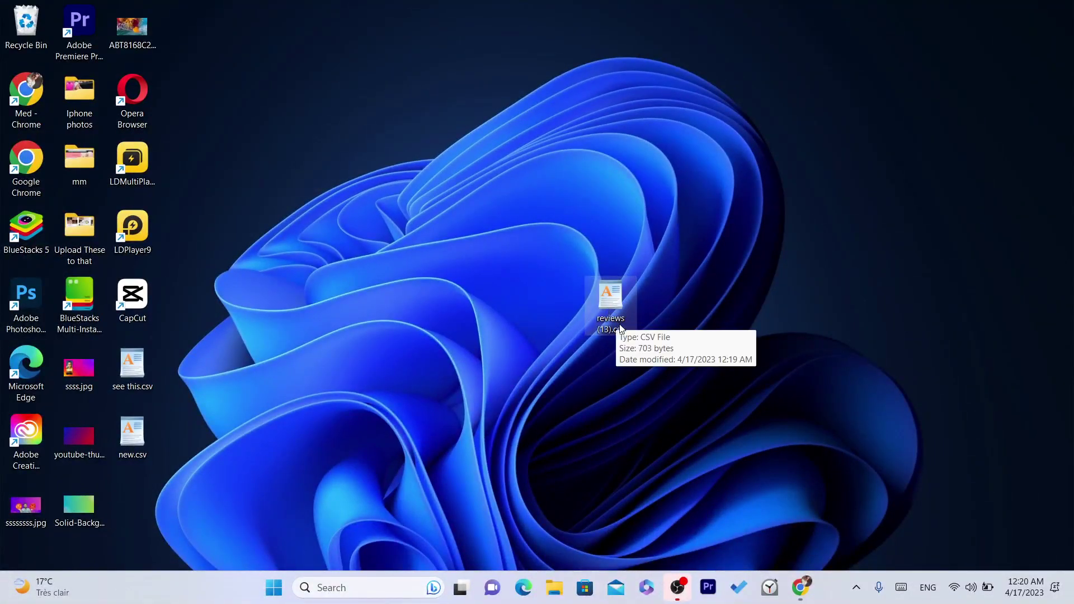
pyautogui.click(800, 587)
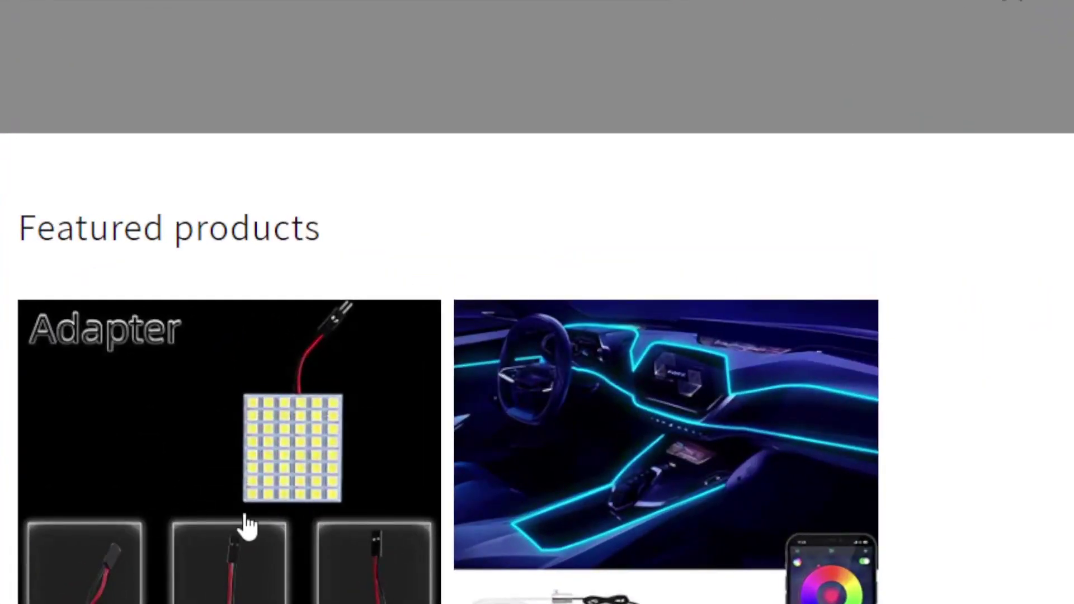
pyautogui.click(248, 525)
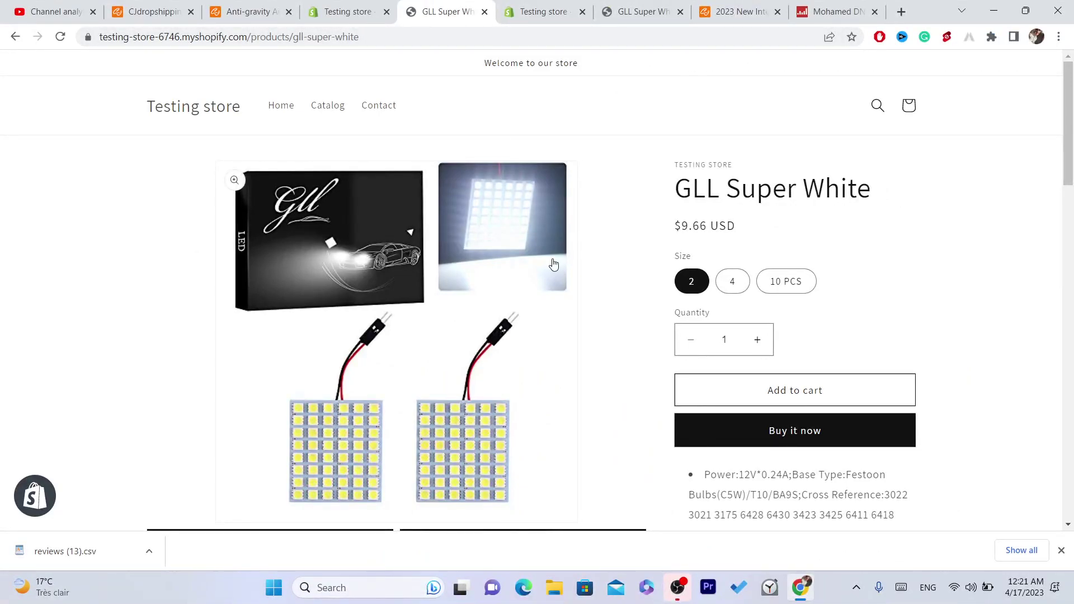
pyautogui.click(349, 3)
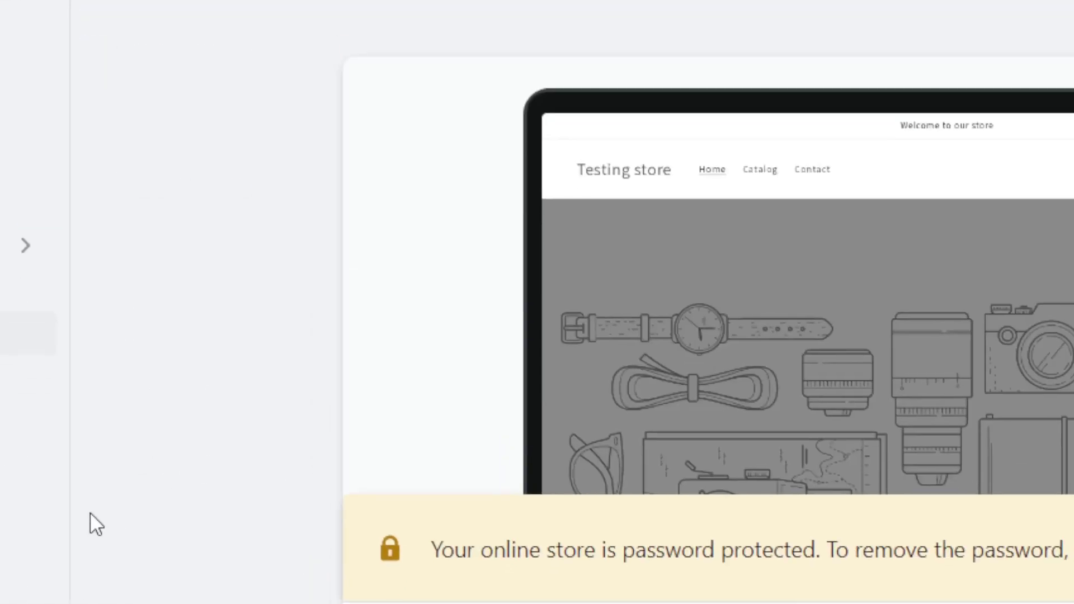
# Launch Product Reviews from the refreshed Apps and sales channels list, then minimise Chrome
pyautogui.click(90, 499)
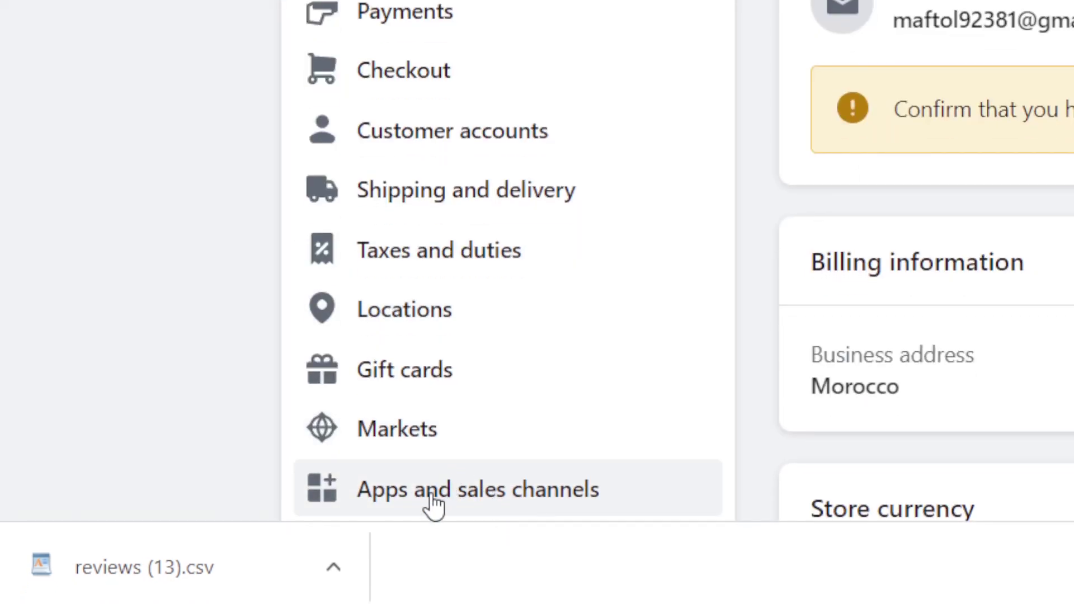
pyautogui.click(433, 497)
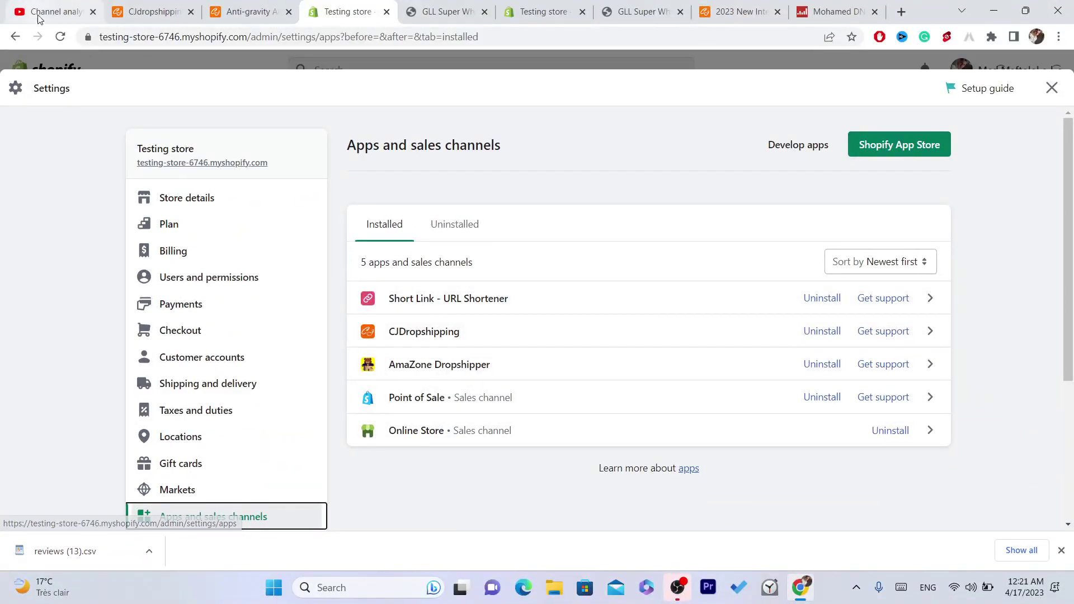
pyautogui.click(60, 36)
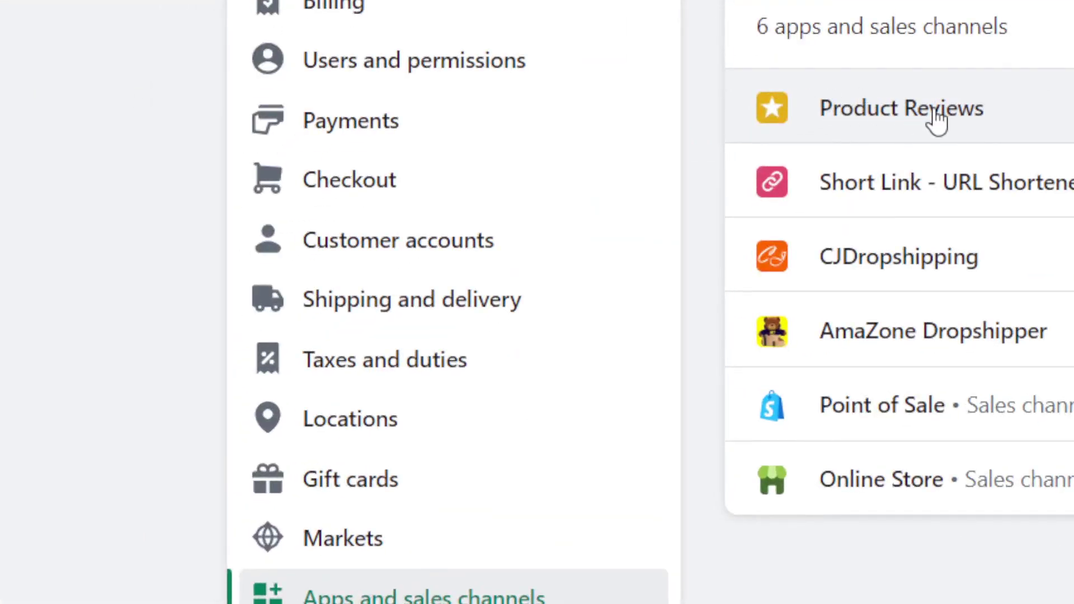
pyautogui.click(883, 120)
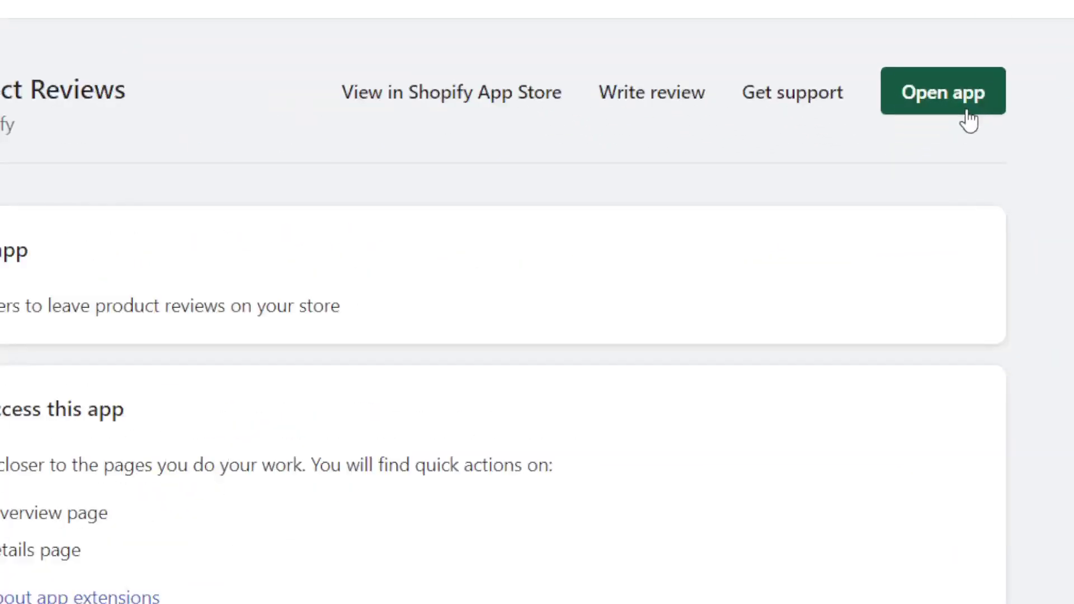
pyautogui.click(957, 107)
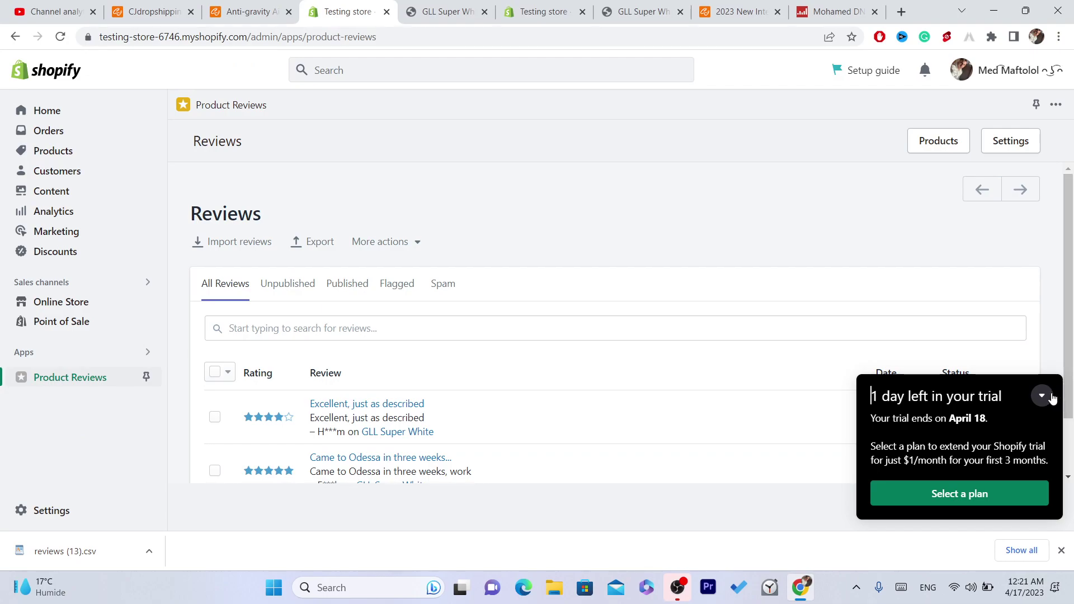
pyautogui.click(1051, 397)
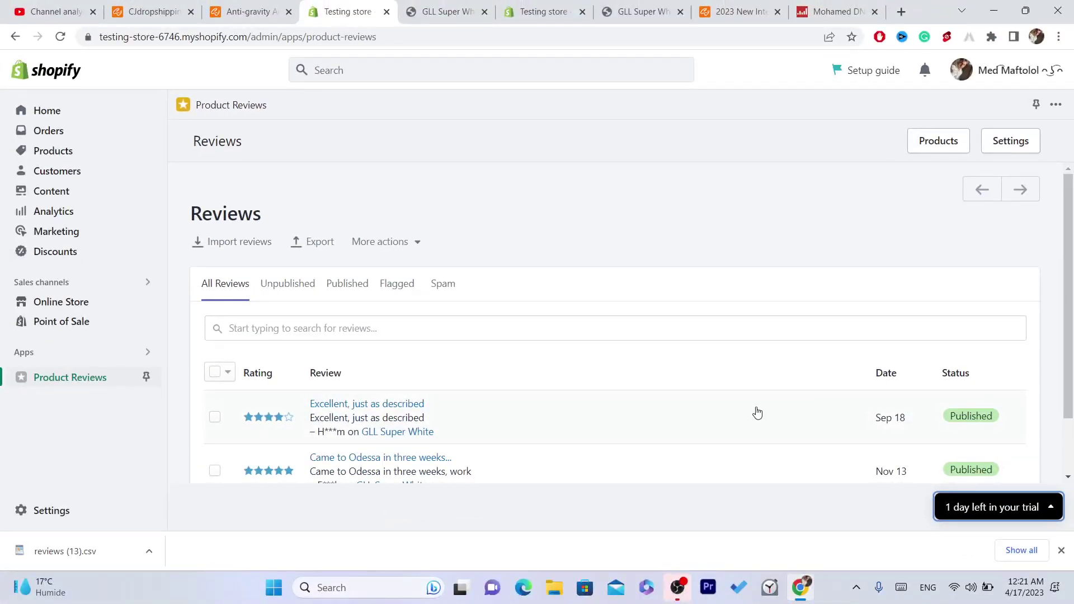
pyautogui.press('super+d')
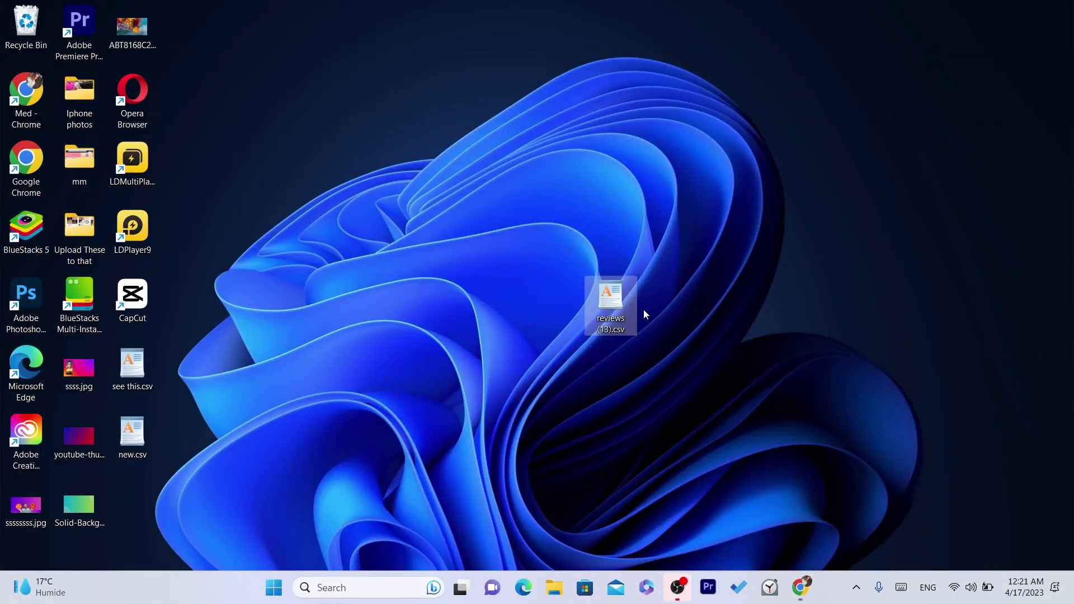
# Open reviews (13).csv from the desktop via Open with > Extreme CSV
pyautogui.moveTo(618, 324); pyautogui.dragTo(568, 277)
pyautogui.click(605, 323)
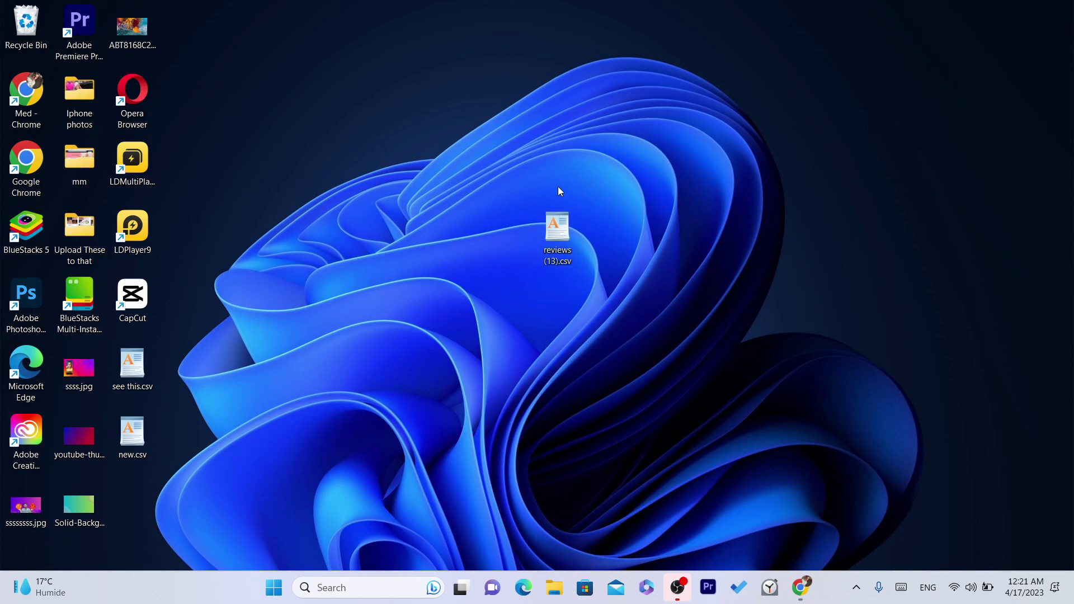
pyautogui.rightClick(557, 237)
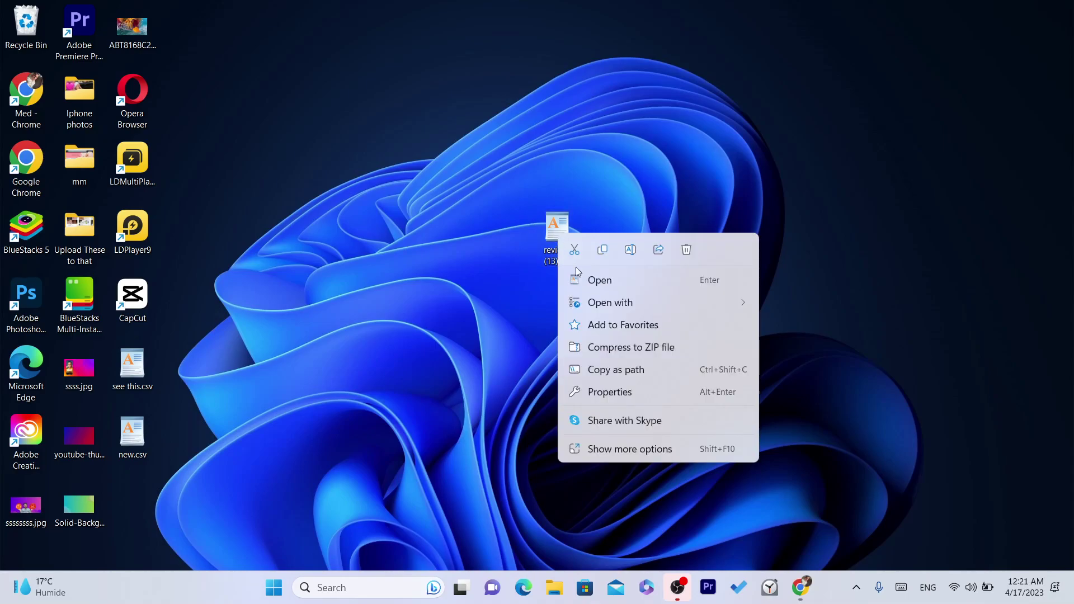
pyautogui.moveTo(613, 311)
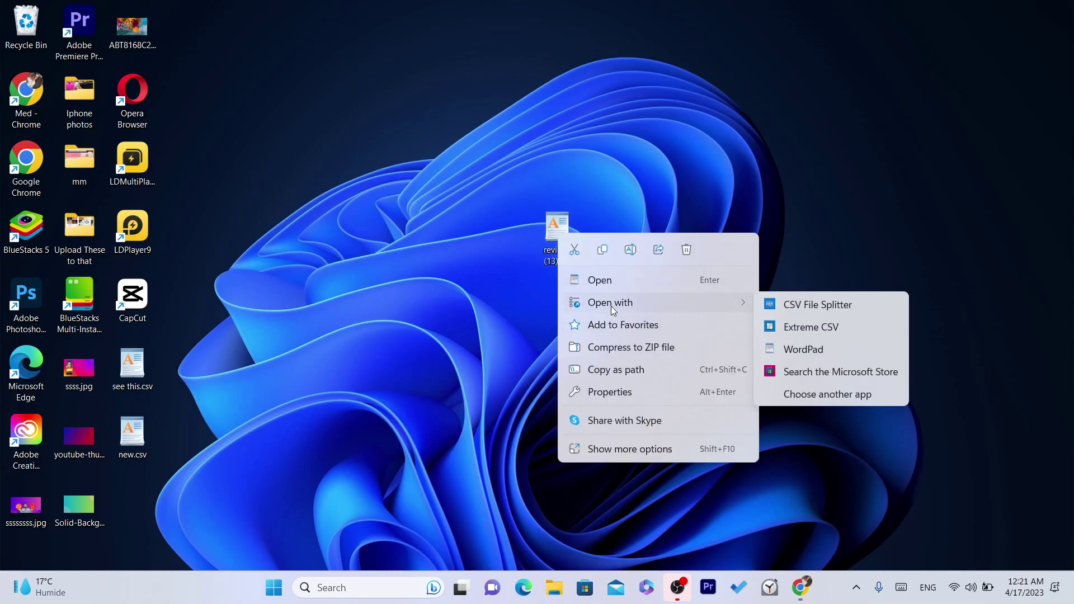
pyautogui.click(824, 331)
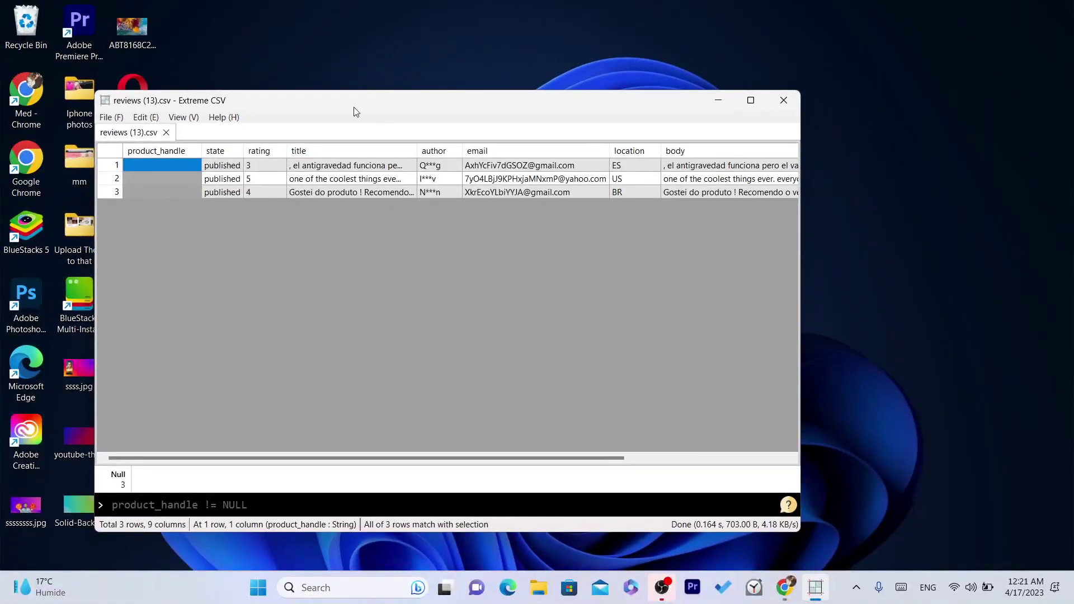
# Move the CSV window, edit row 1's product_handle cell, then show the GLL Super White tab
pyautogui.moveTo(354, 107); pyautogui.dragTo(481, 141)
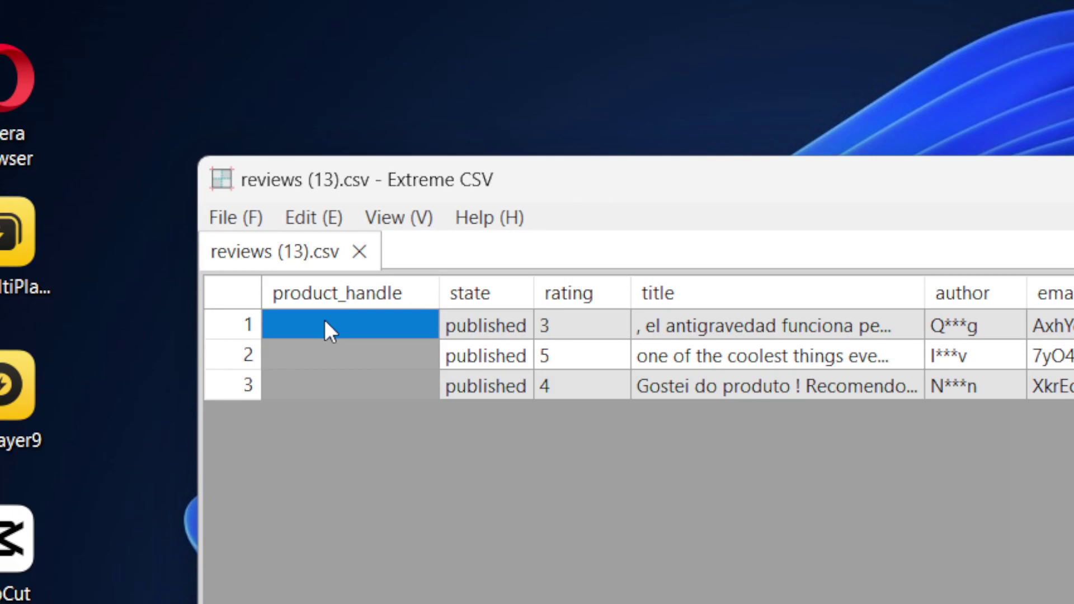
pyautogui.doubleClick(326, 323)
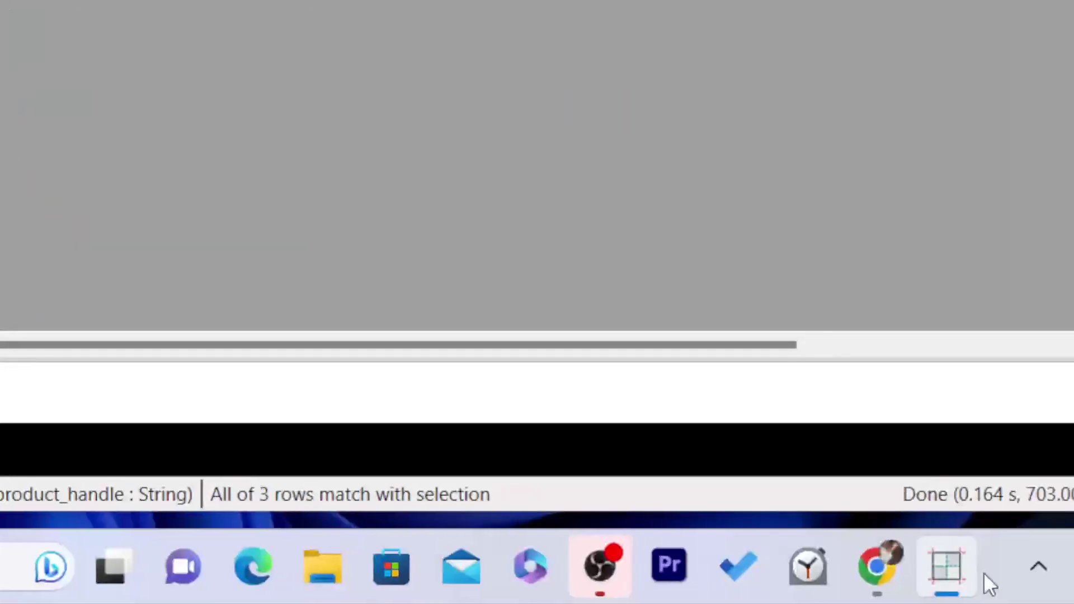
pyautogui.click(877, 566)
pyautogui.click(447, 12)
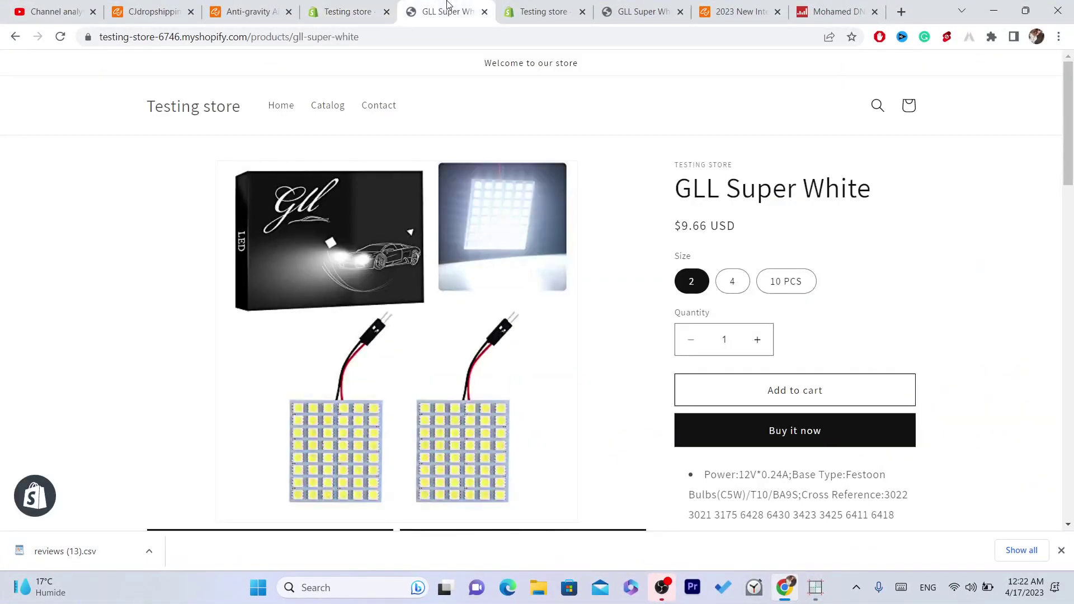
# Reload GLL Super White, select the 'gll-super-white' handle in its URL, and return to Extreme CSV
pyautogui.click(62, 38)
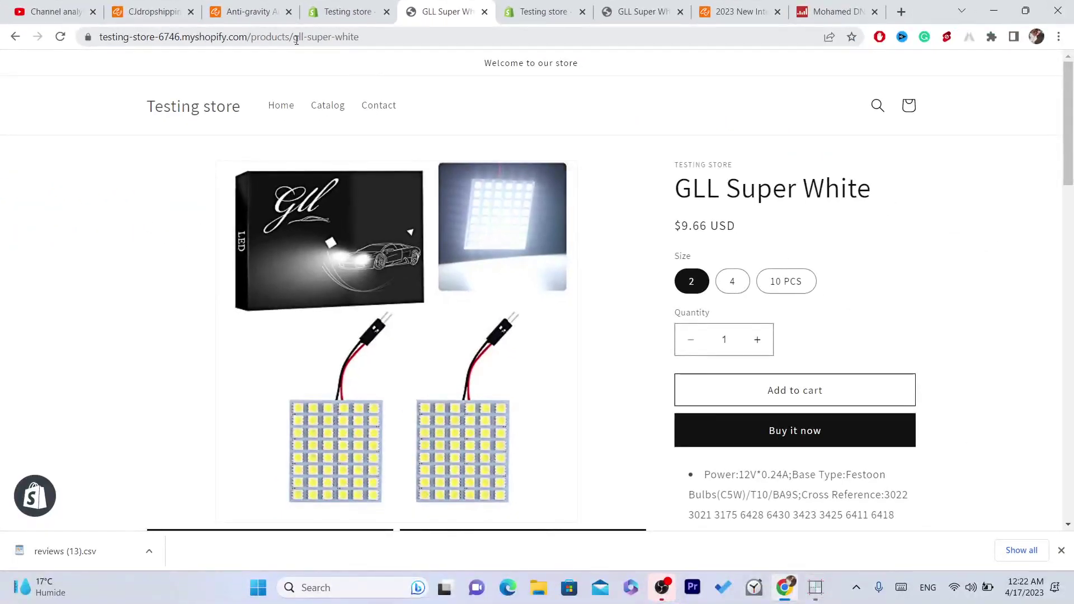
pyautogui.moveTo(294, 37); pyautogui.dragTo(359, 36)
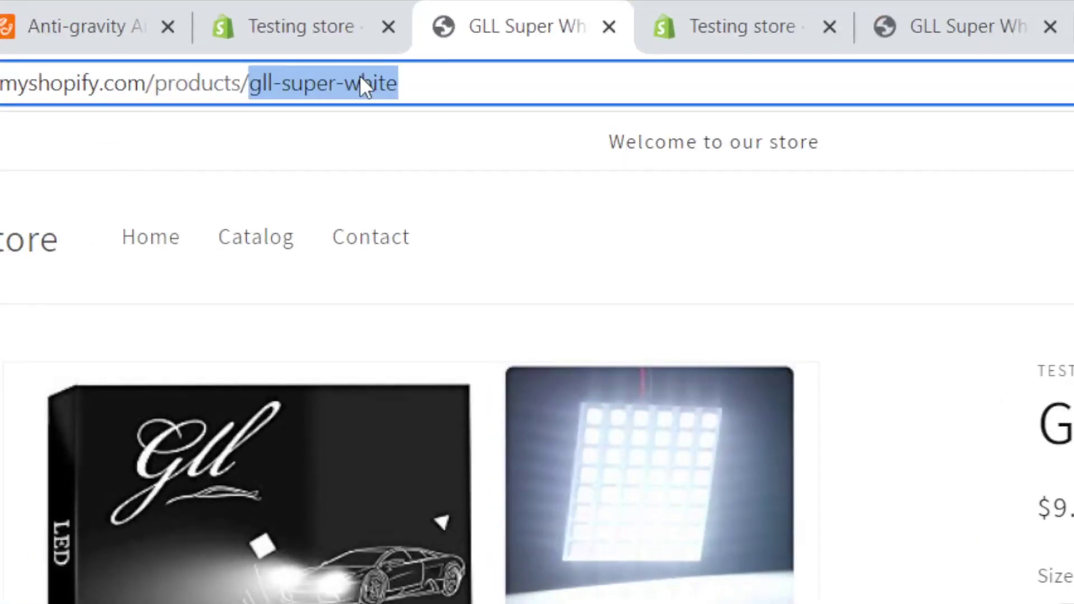
pyautogui.click(241, 81)
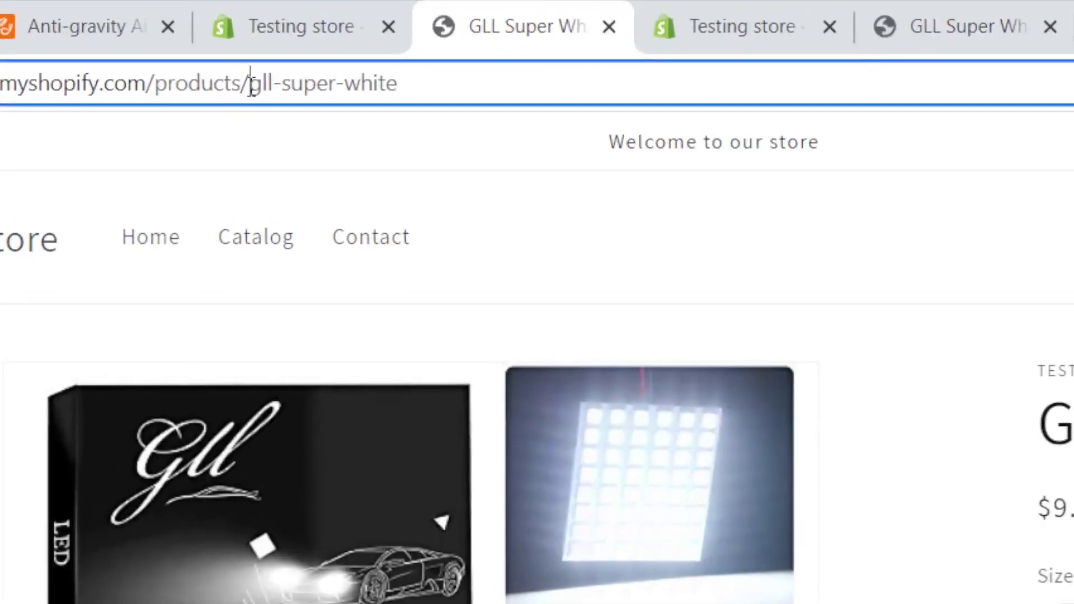
pyautogui.moveTo(325, 37); pyautogui.dragTo(419, 28)
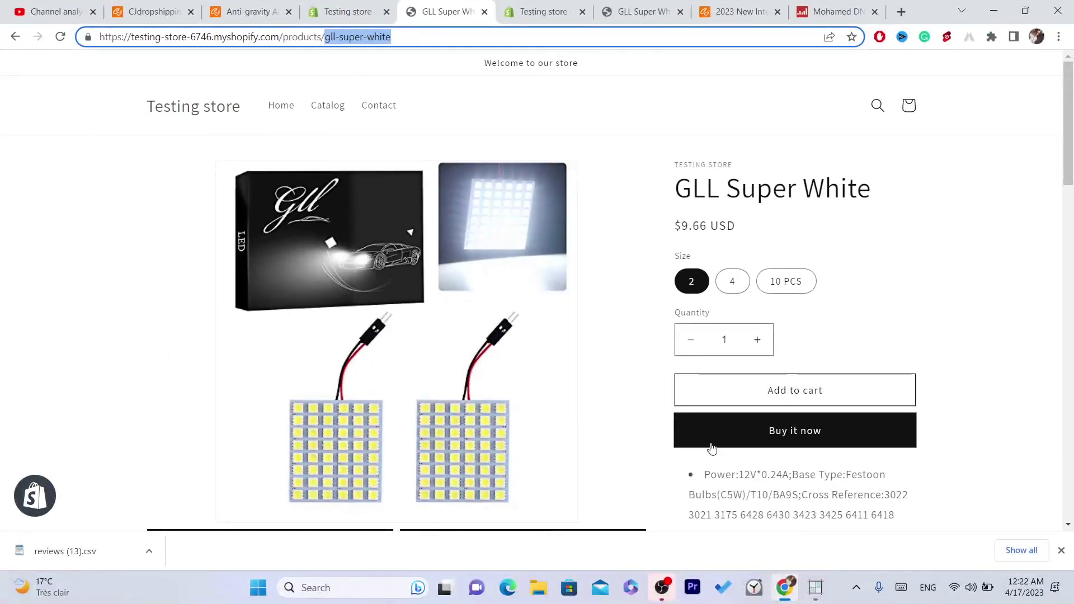
pyautogui.click(820, 592)
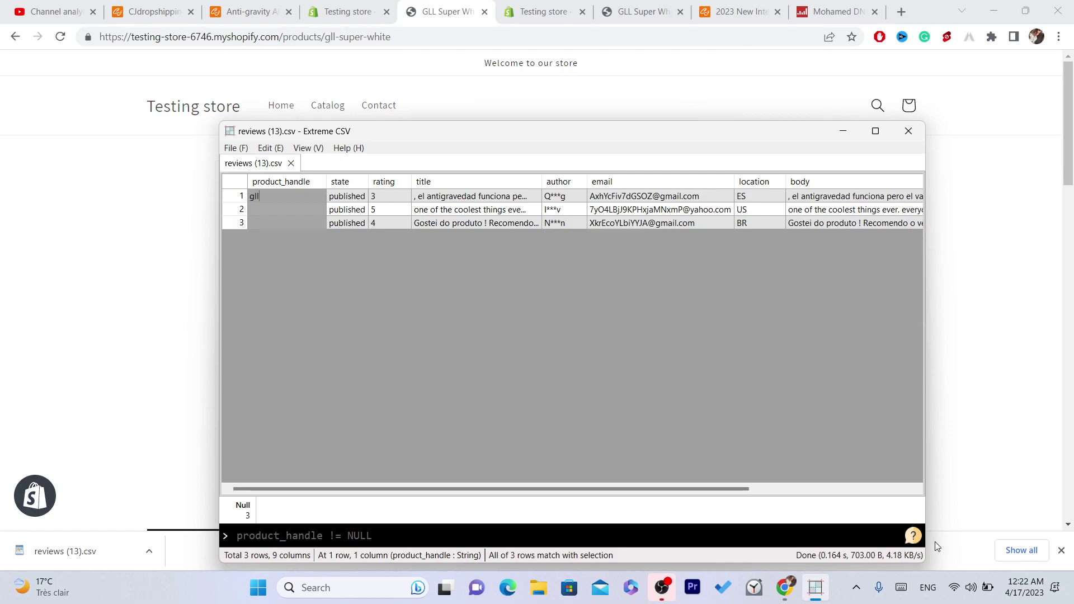
# Start row 1's product_handle as 'gll-' using the on-screen keyboard's symbols
pyautogui.click(902, 597)
pyautogui.click(242, 558)
pyautogui.click(210, 571)
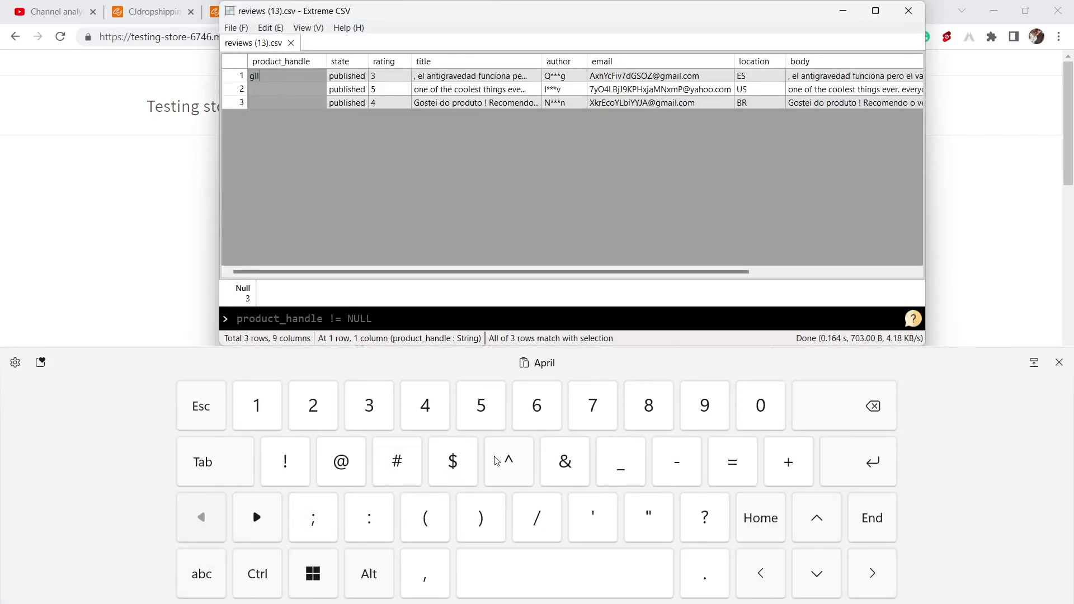
pyautogui.click(692, 468)
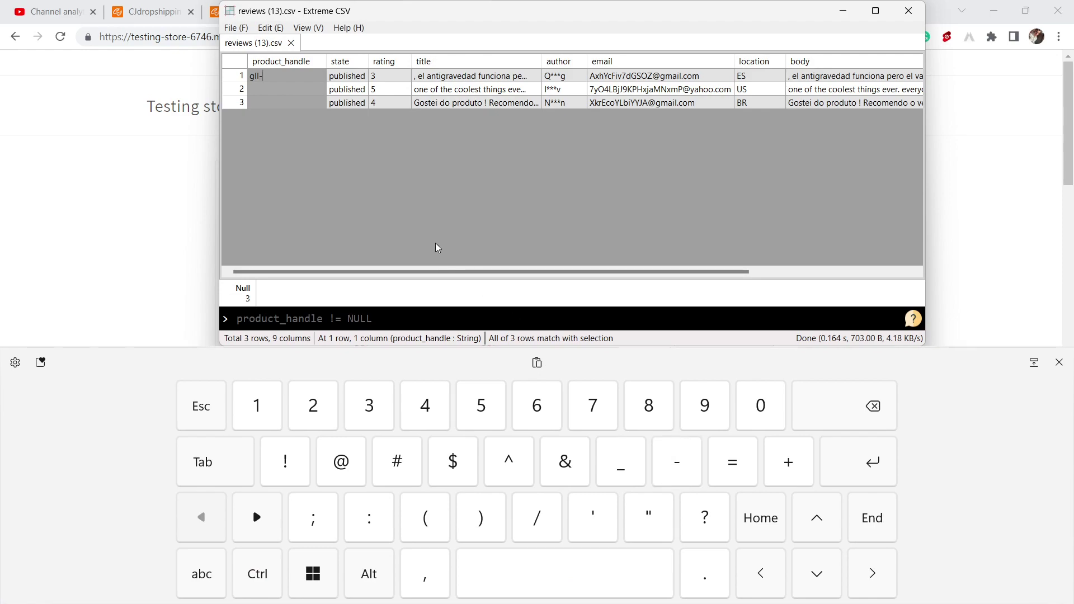
pyautogui.click(140, 163)
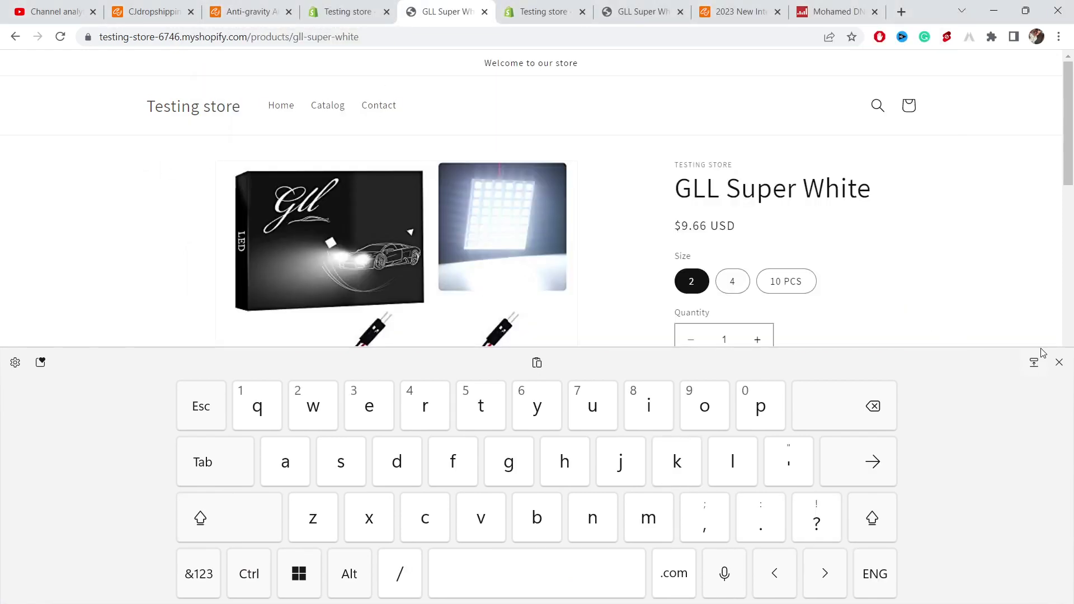
pyautogui.click(1060, 363)
pyautogui.click(816, 587)
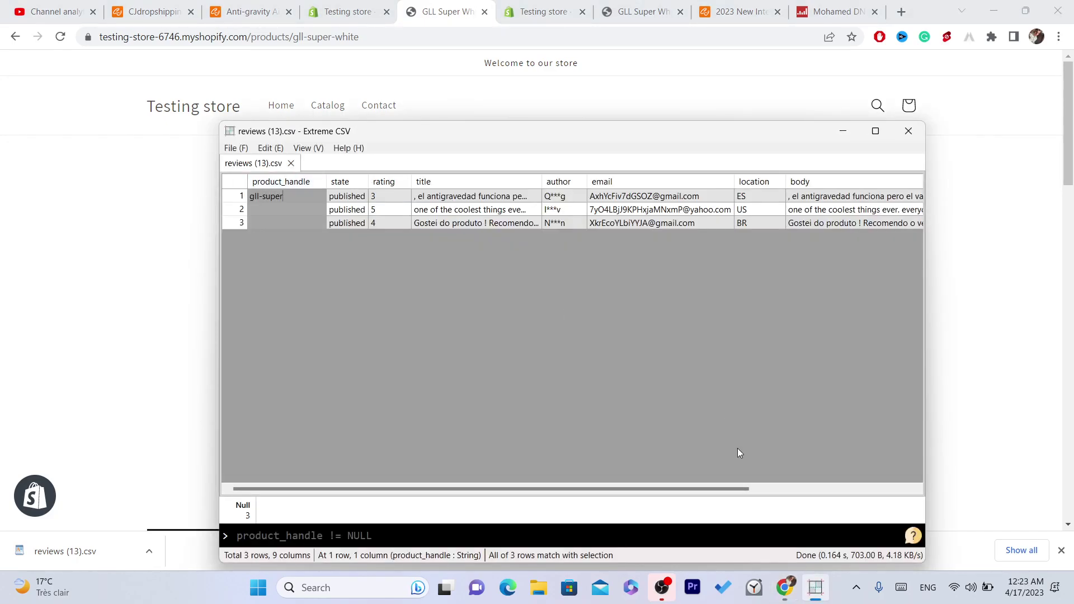
# Complete the handle as gll-super-white and commit it by moving to row 2
pyautogui.click(901, 587)
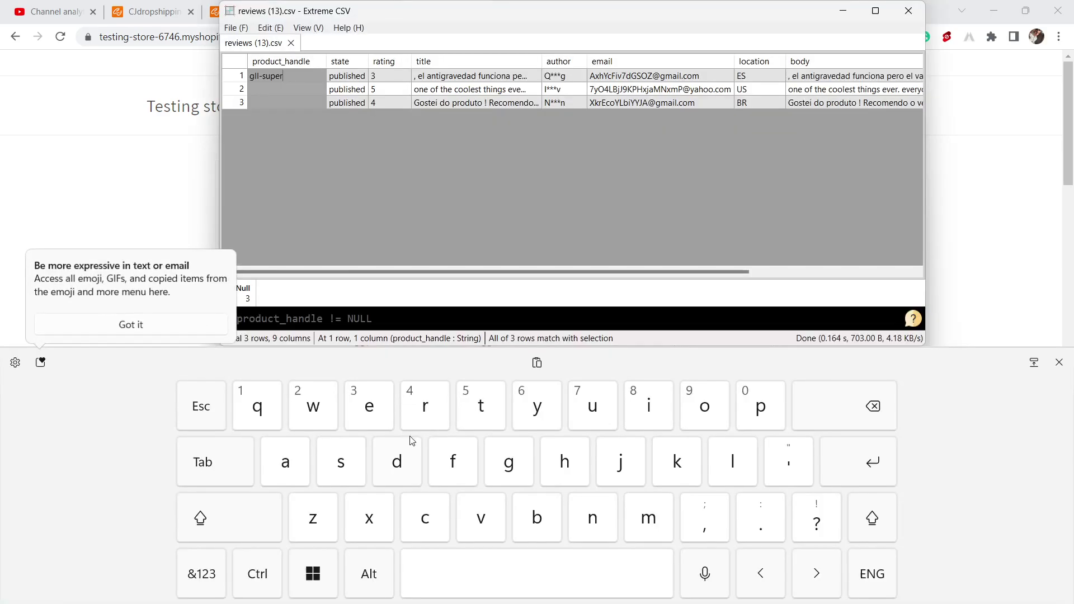
pyautogui.click(201, 574)
pyautogui.click(675, 462)
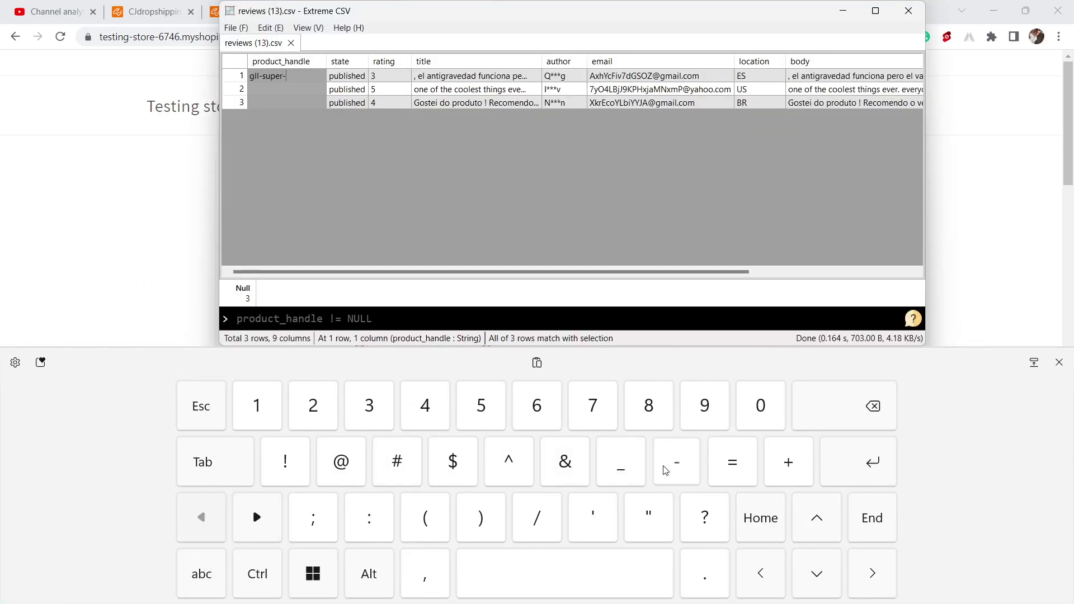
pyautogui.click(1059, 363)
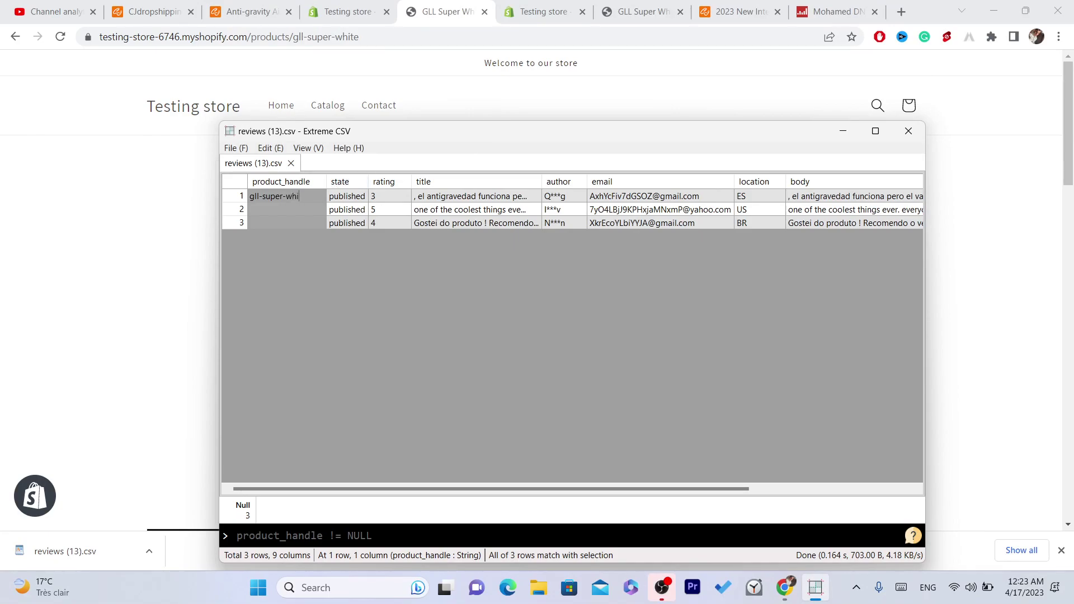
pyautogui.click(286, 213)
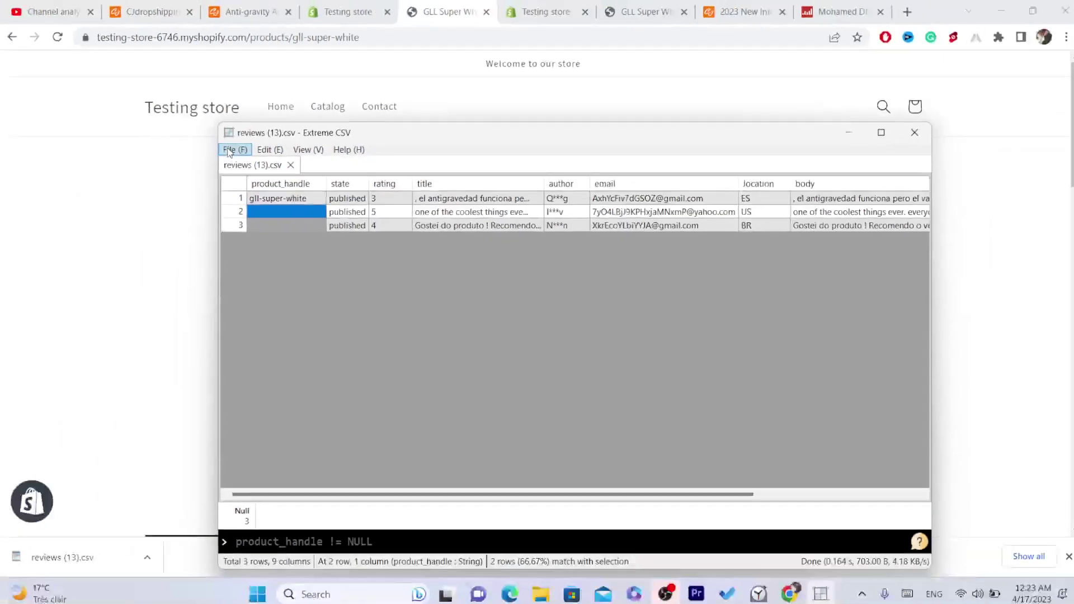
pyautogui.click(234, 148)
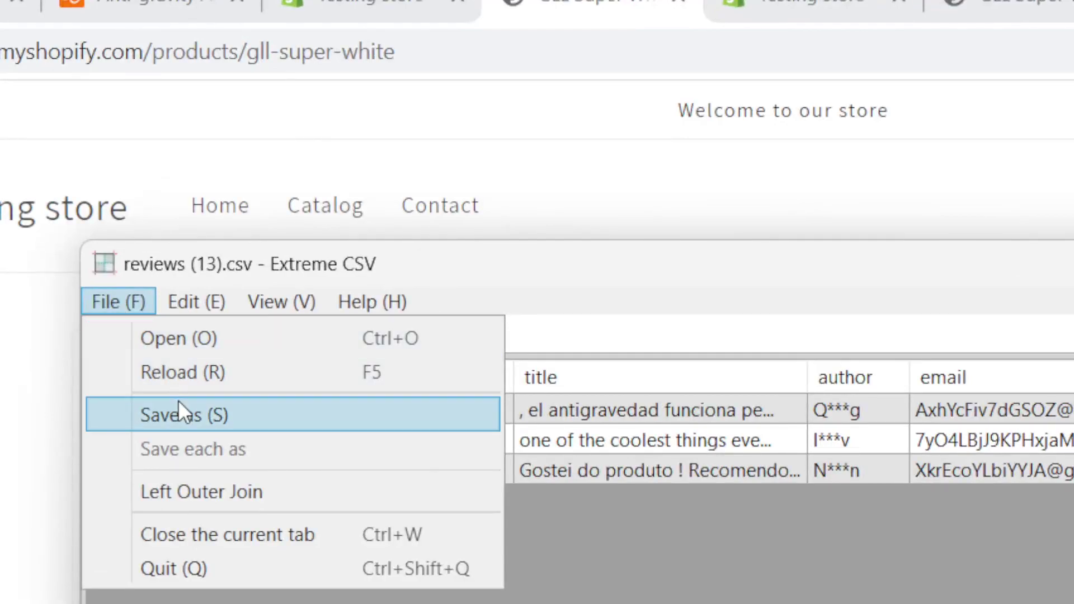
# Save the edited reviews to the Desktop, typing 'RE' to reach the reviews (13).csv name
pyautogui.click(129, 413)
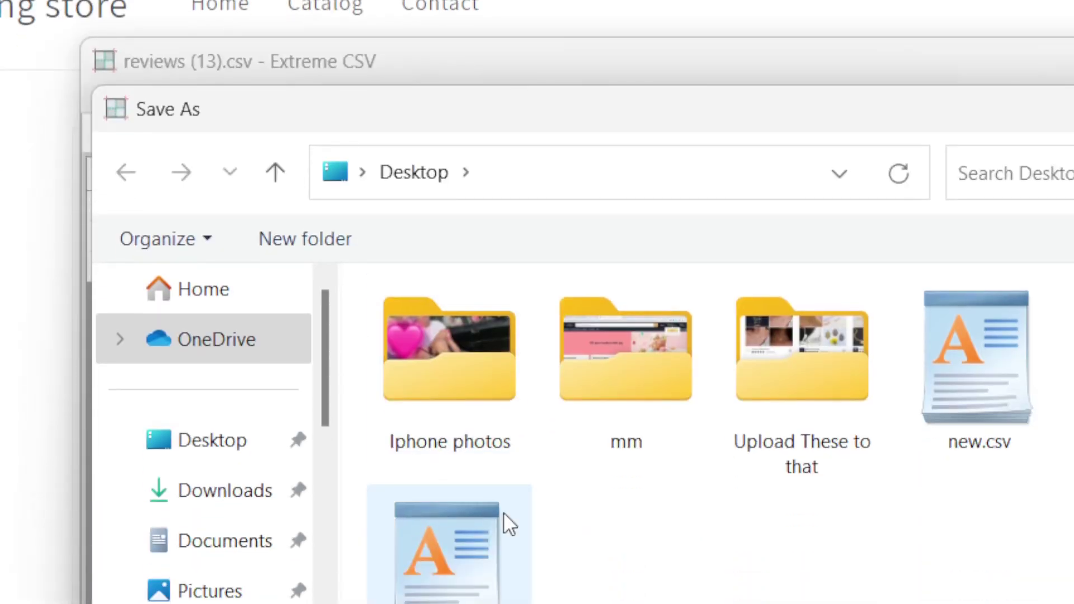
pyautogui.click(173, 447)
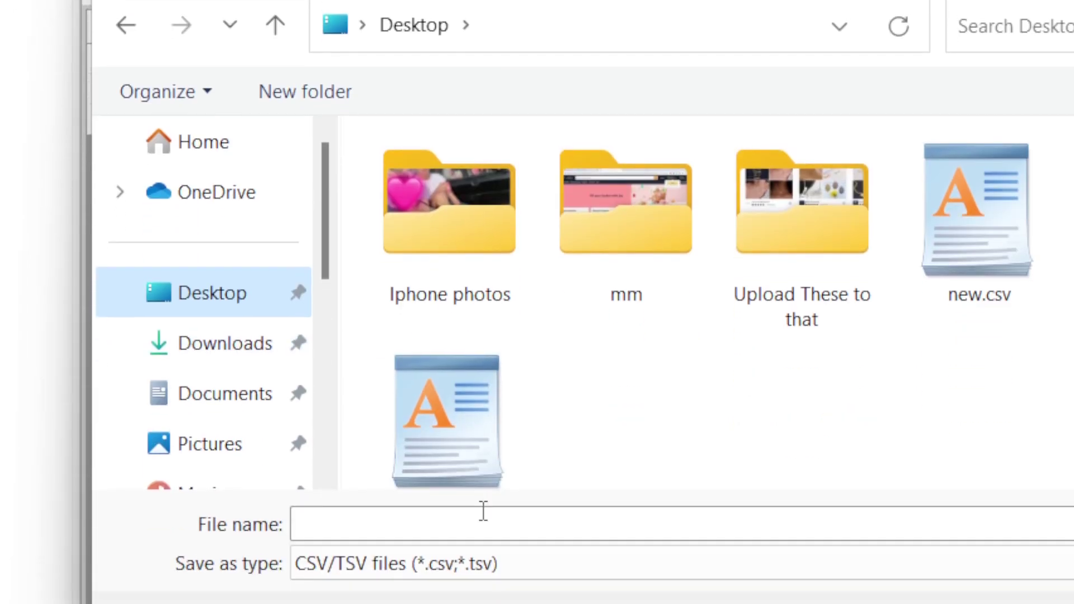
pyautogui.click(418, 523)
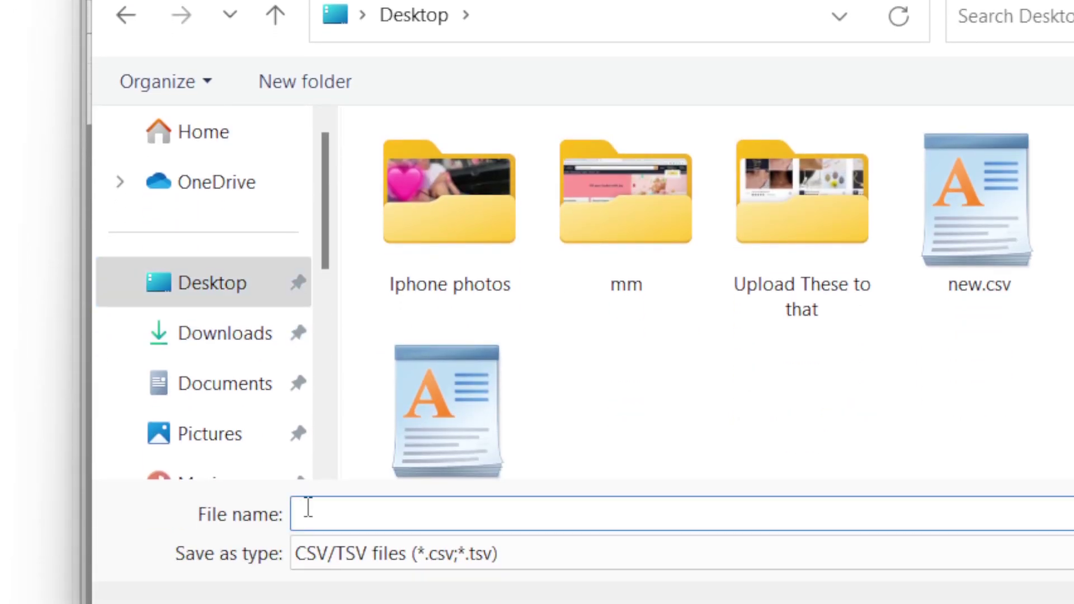
pyautogui.write('RE')
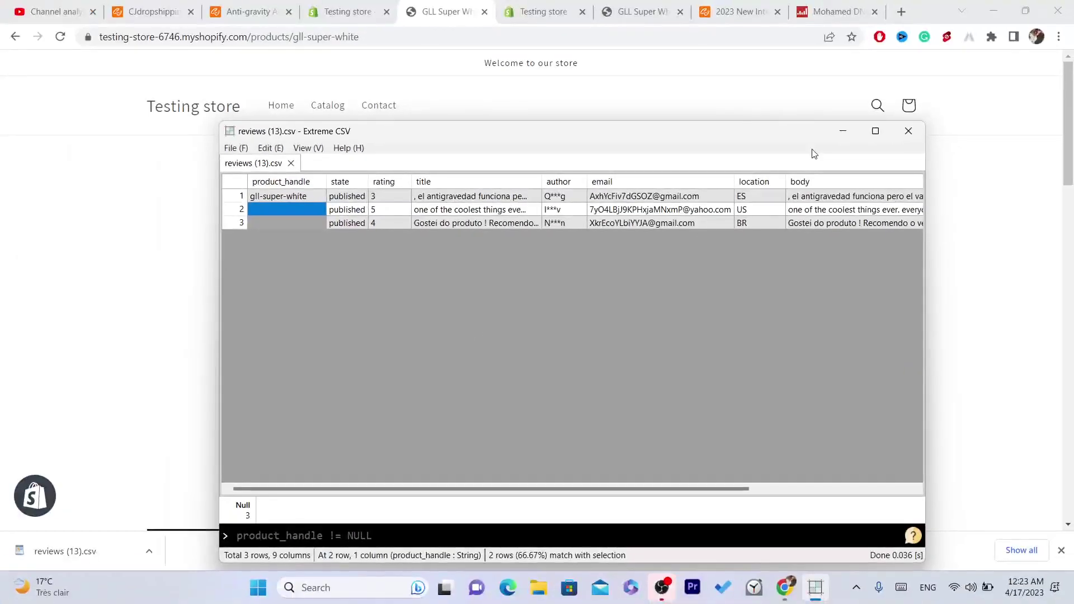
# Check the gll-super-white URL handle and GLL Super White title, then return to the store admin
pyautogui.click(836, 137)
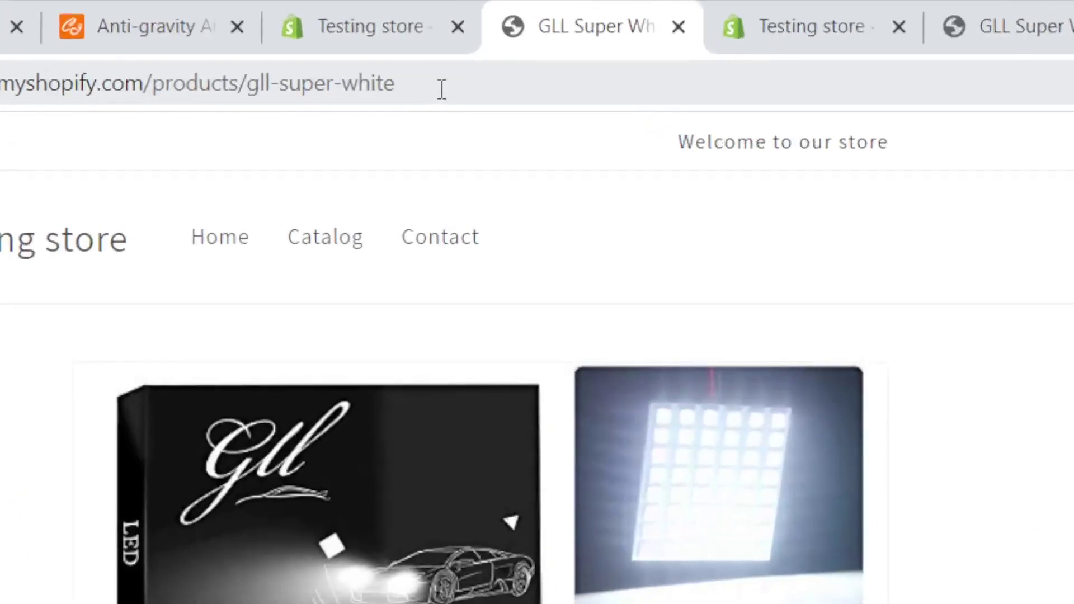
pyautogui.moveTo(379, 38); pyautogui.dragTo(296, 40)
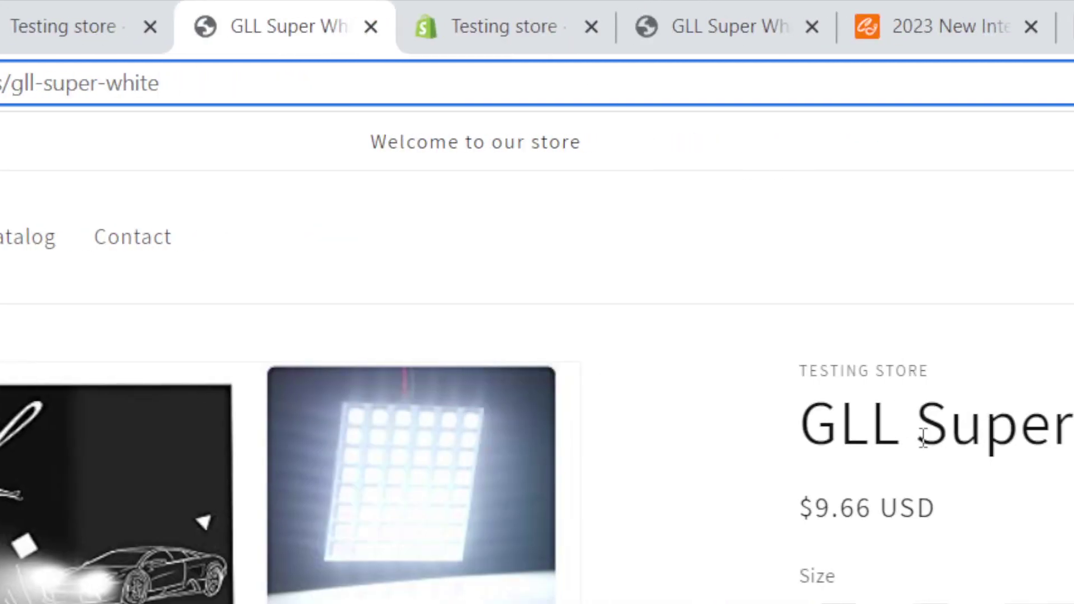
pyautogui.tripleClick(956, 419)
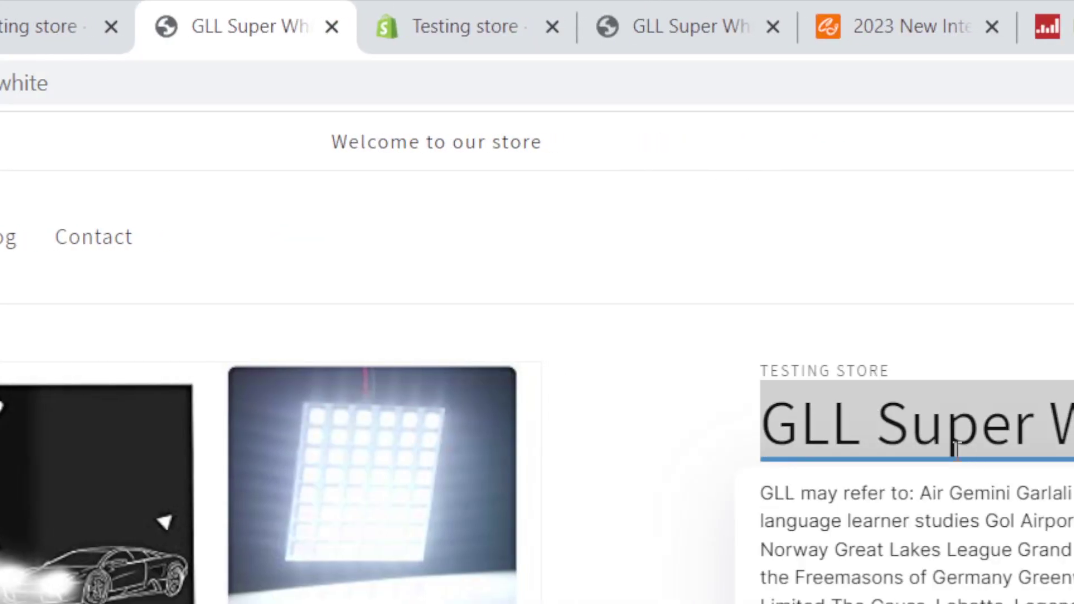
pyautogui.moveTo(981, 420); pyautogui.dragTo(558, 425)
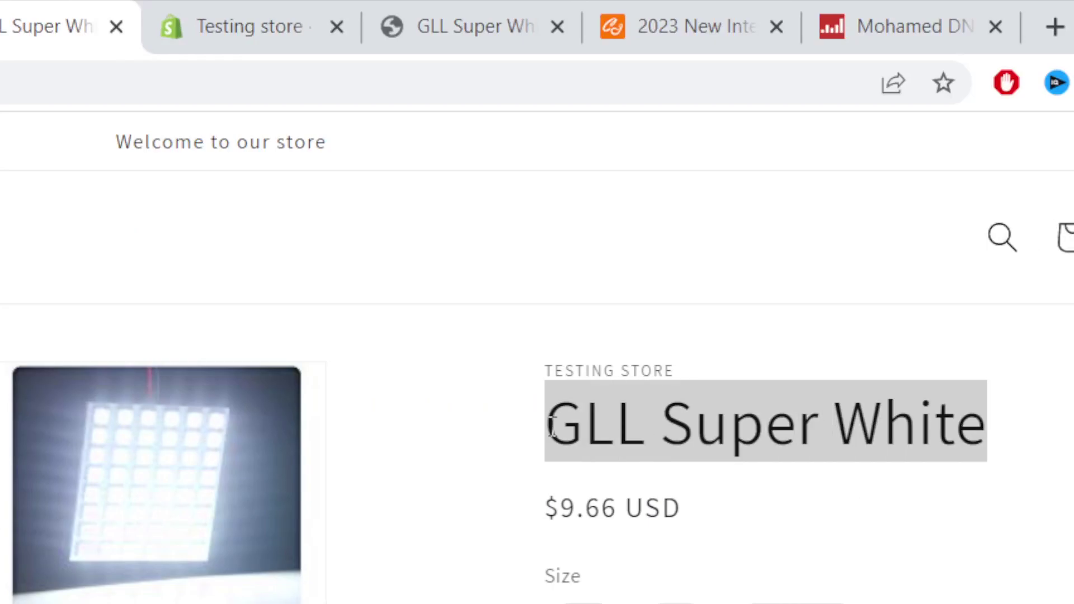
pyautogui.tripleClick(551, 427)
pyautogui.click(180, 78)
pyautogui.moveTo(181, 79); pyautogui.dragTo(14, 83)
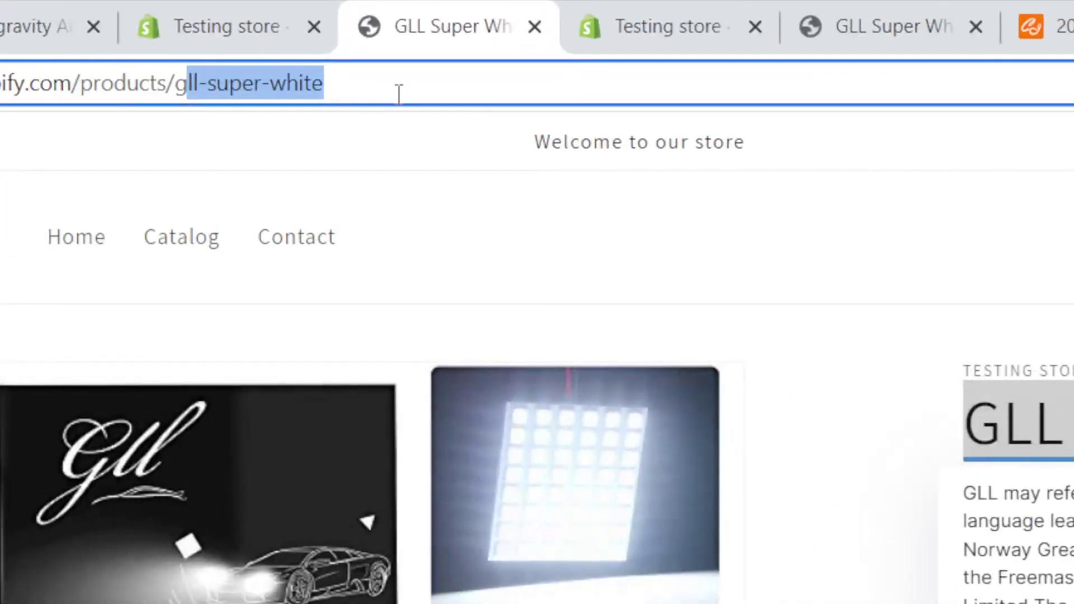
pyautogui.click(424, 40)
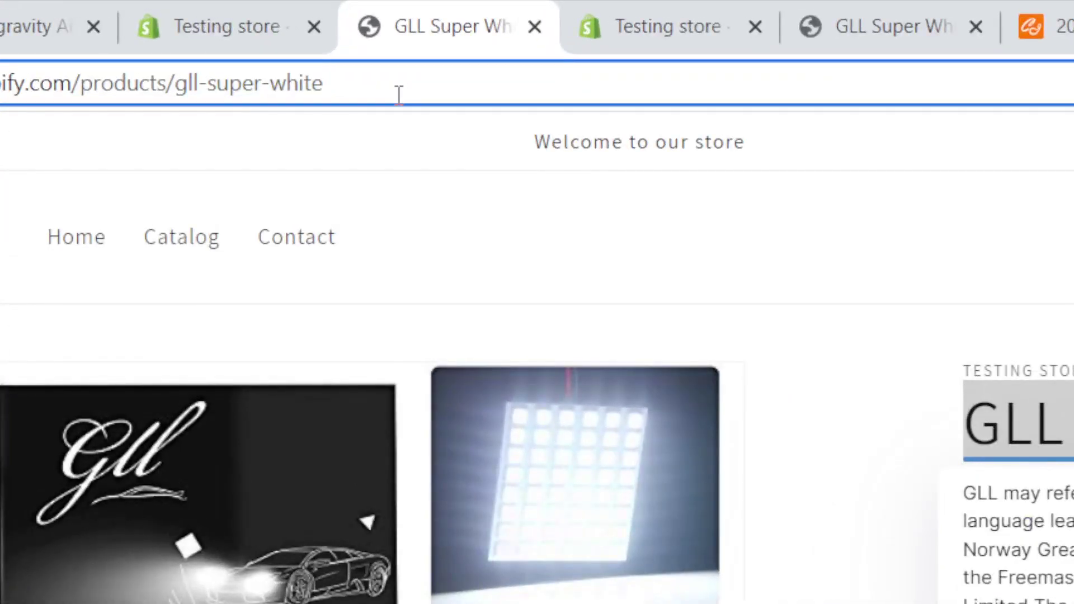
pyautogui.moveTo(399, 94); pyautogui.dragTo(180, 105)
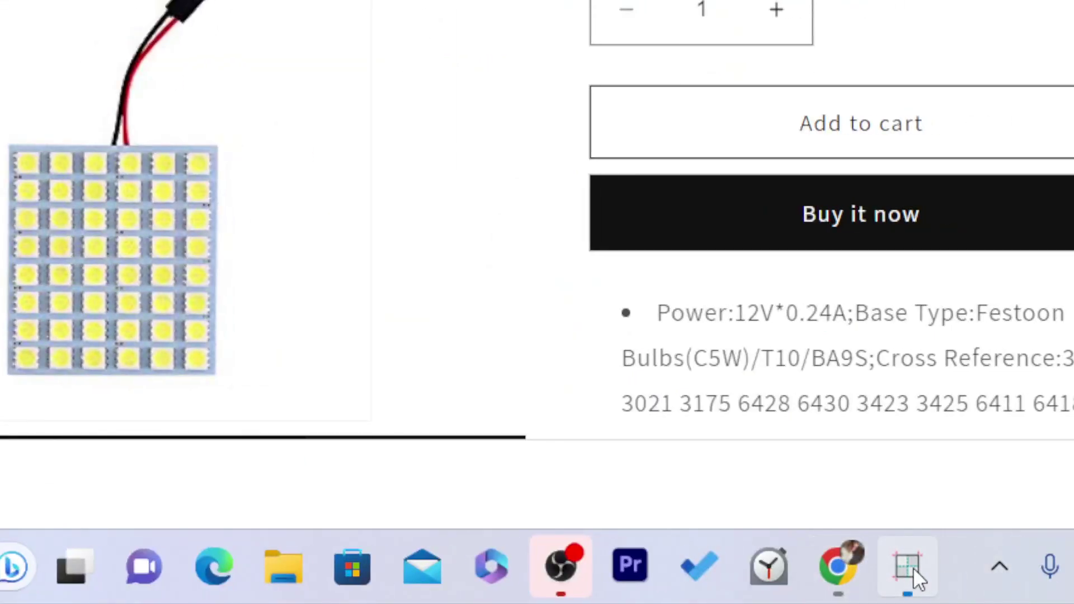
pyautogui.click(908, 566)
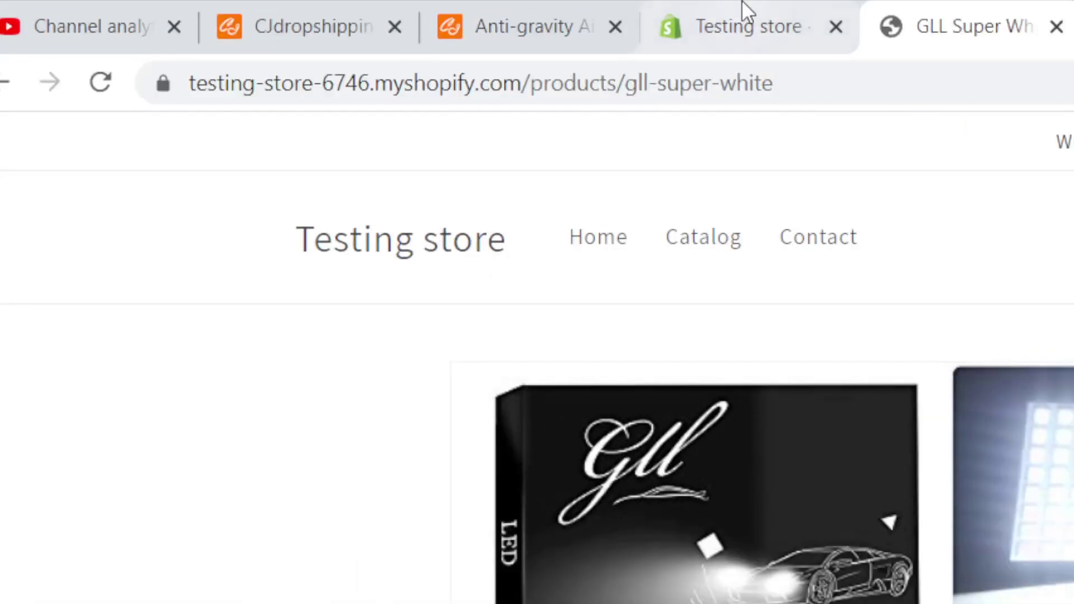
pyautogui.click(743, 12)
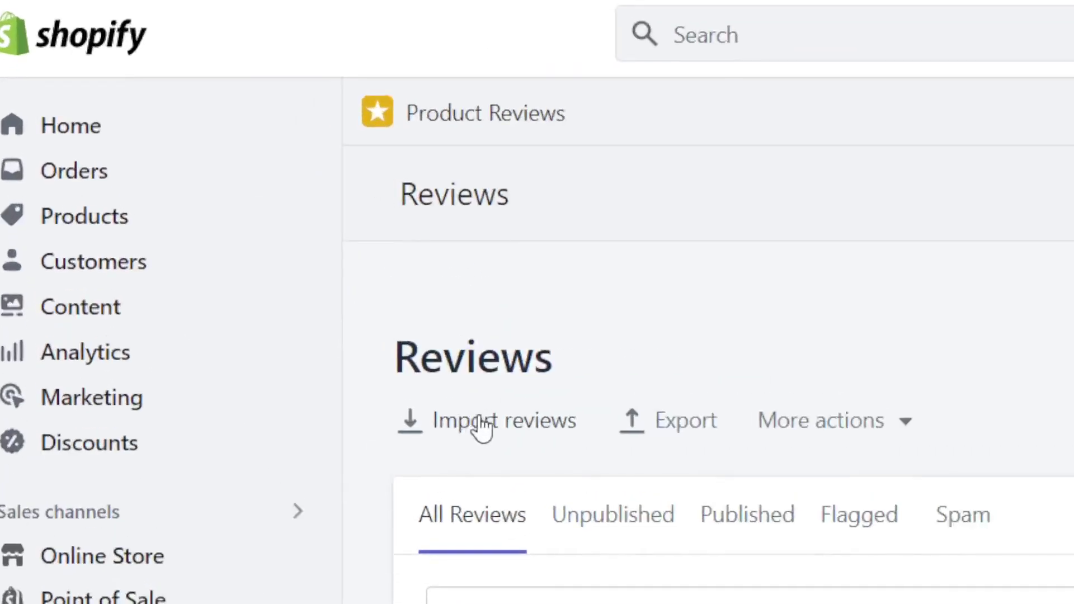
# Import REVIEWS.csv into Product Reviews with the month/day/year date format
pyautogui.click(235, 245)
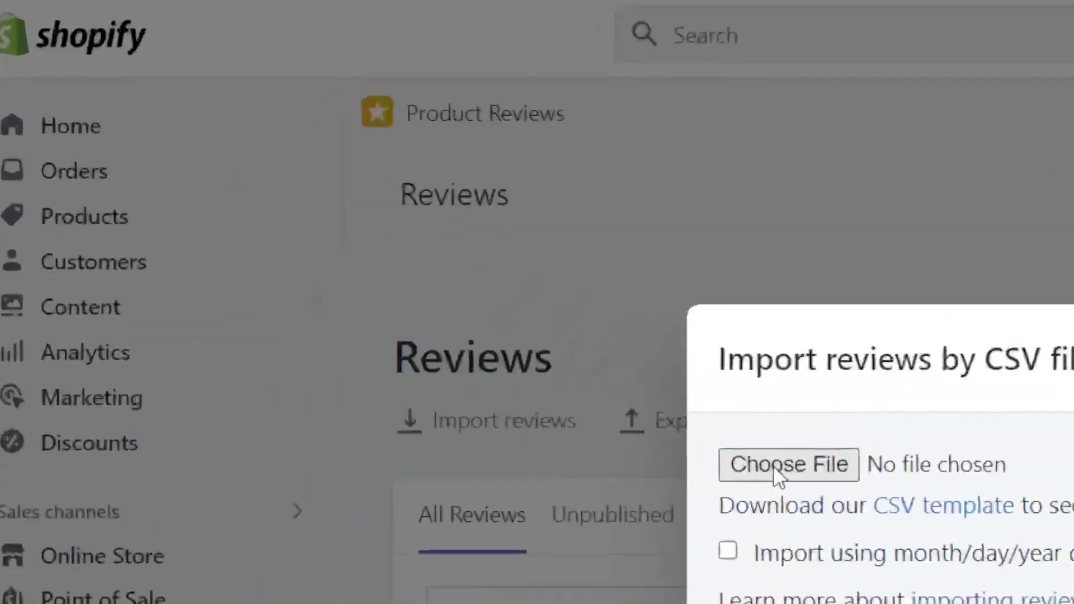
pyautogui.click(360, 263)
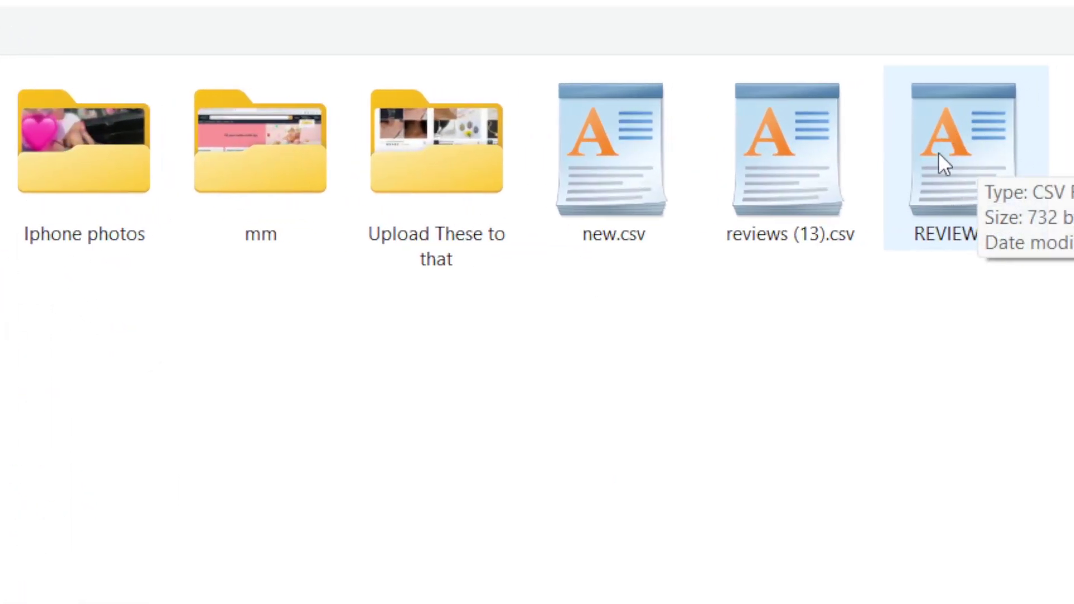
pyautogui.click(968, 134)
pyautogui.doubleClick(968, 135)
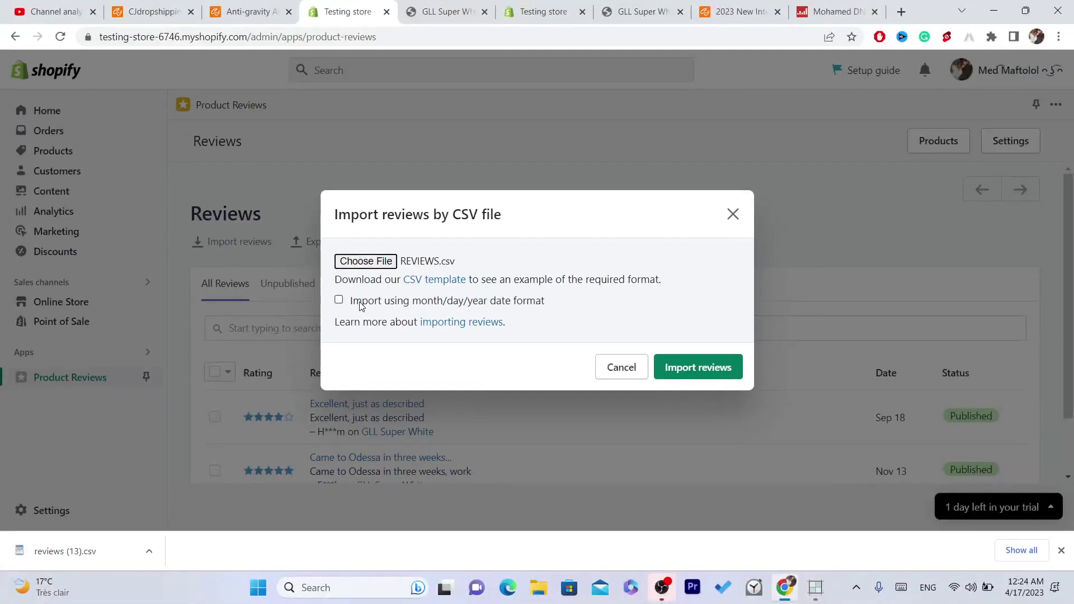
pyautogui.click(360, 305)
pyautogui.click(711, 371)
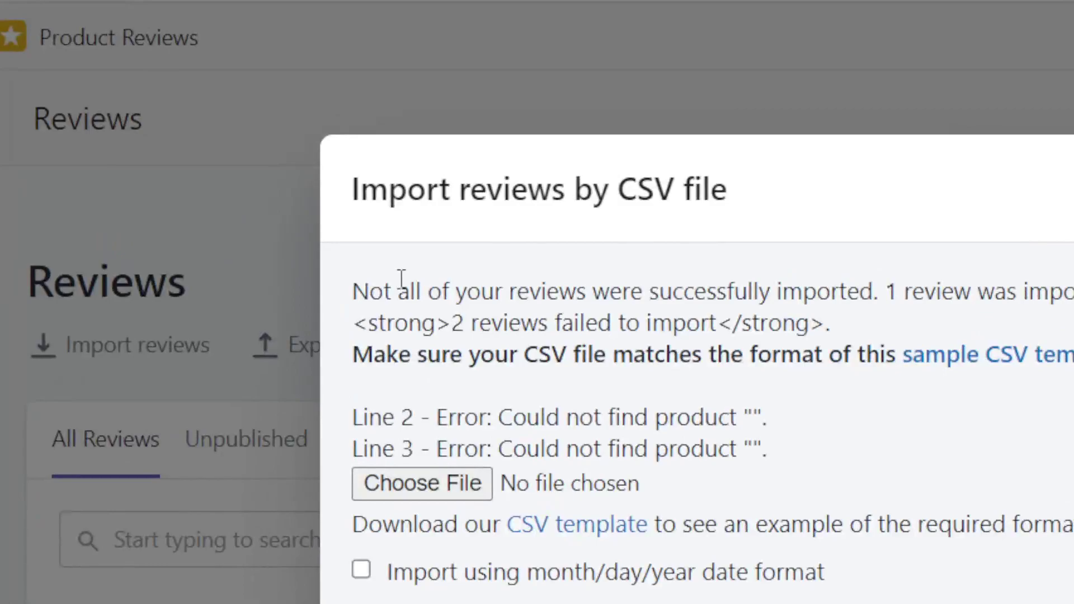
# Inspect the 'Could not find product' import errors, then retry and cancel the import dialog
pyautogui.moveTo(325, 224); pyautogui.dragTo(457, 212)
pyautogui.moveTo(629, 274); pyautogui.dragTo(1073, 291)
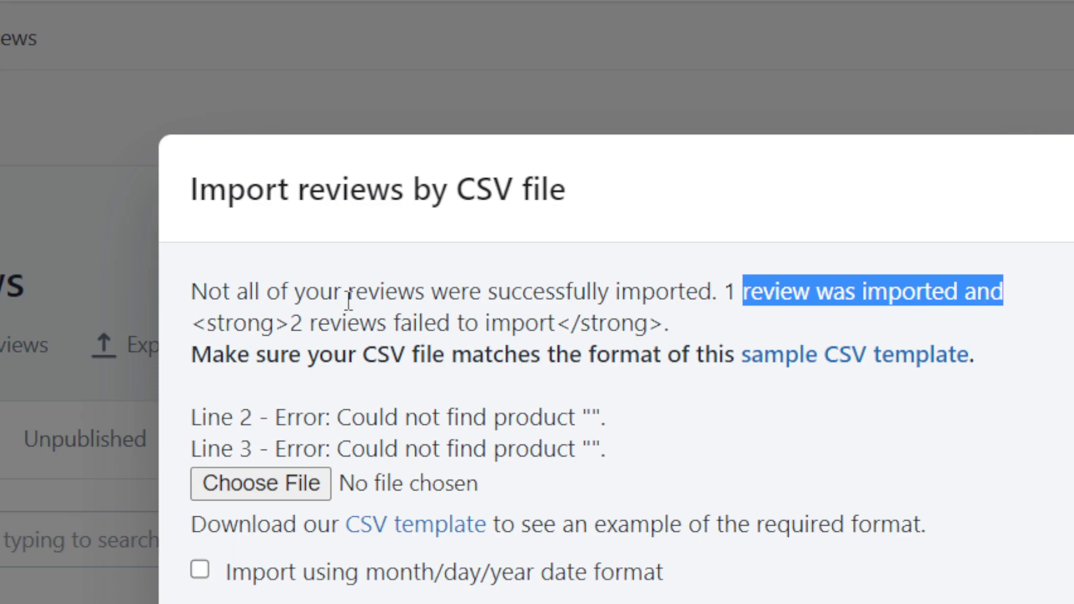
pyautogui.moveTo(670, 315); pyautogui.dragTo(532, 292)
pyautogui.tripleClick(541, 292)
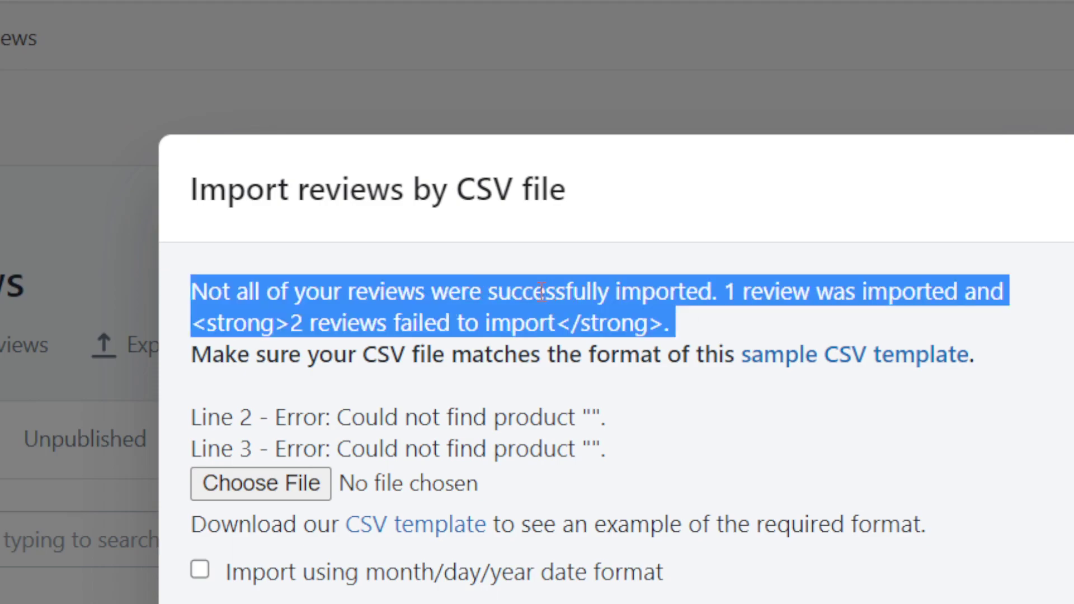
pyautogui.click(652, 319)
pyautogui.moveTo(710, 323); pyautogui.dragTo(442, 302)
pyautogui.tripleClick(649, 305)
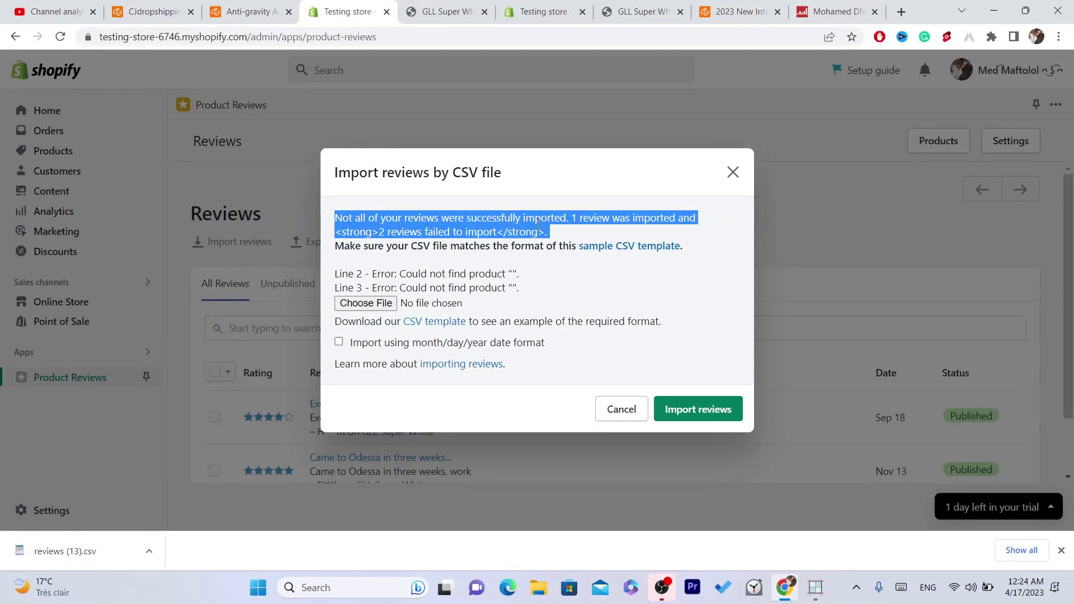
pyautogui.click(690, 411)
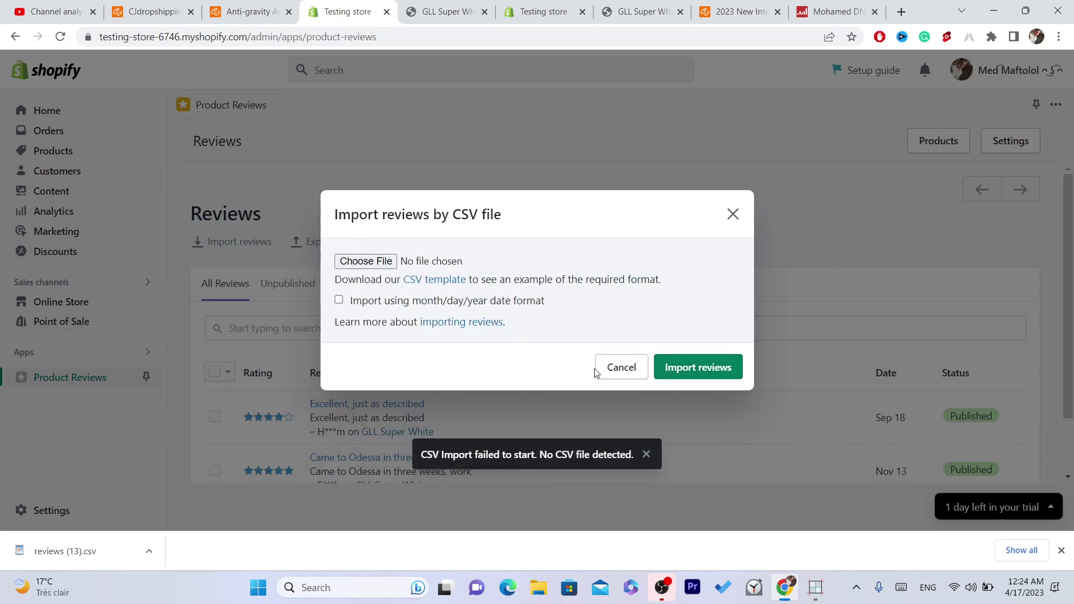
pyautogui.click(619, 367)
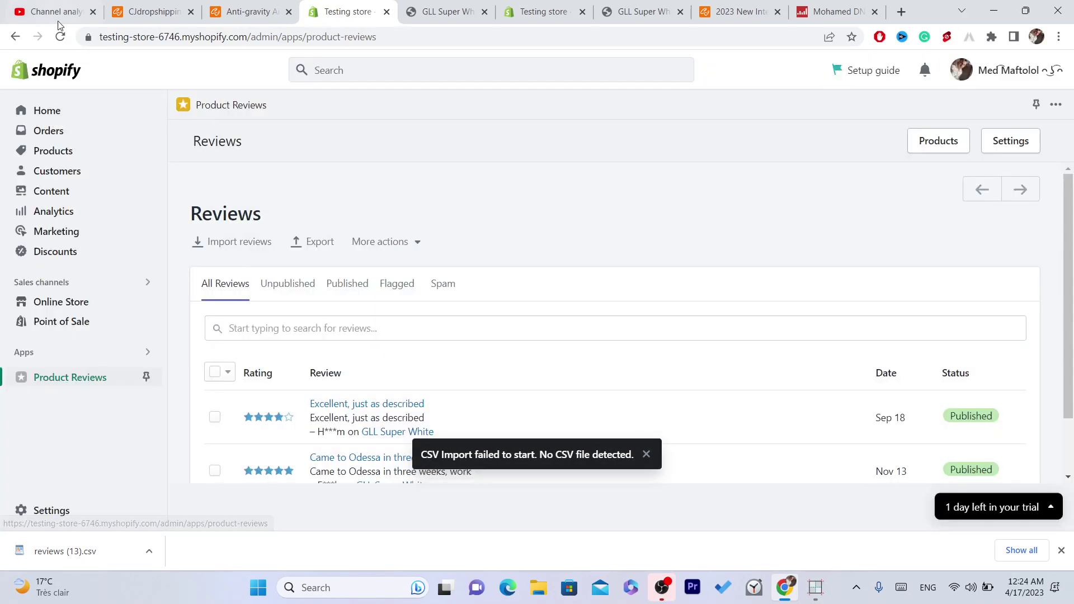
# Unpublish the imported Mar 27 antigravedad review and go back to the reviews list
pyautogui.click(60, 38)
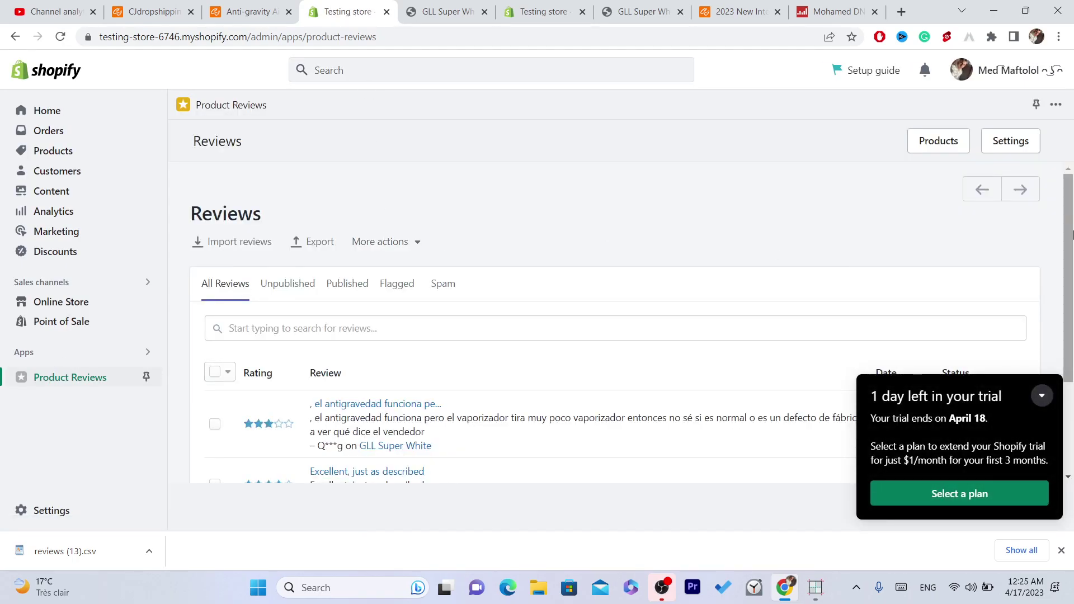
pyautogui.scroll(-2, 1072, 288)
pyautogui.scroll(-1, 1072, 288)
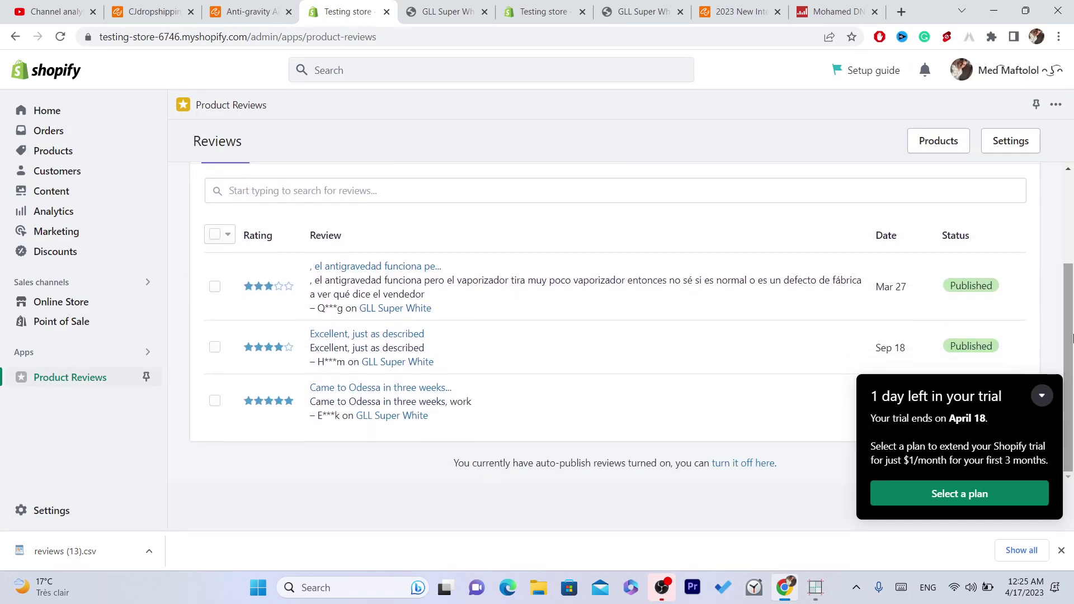
pyautogui.click(1041, 398)
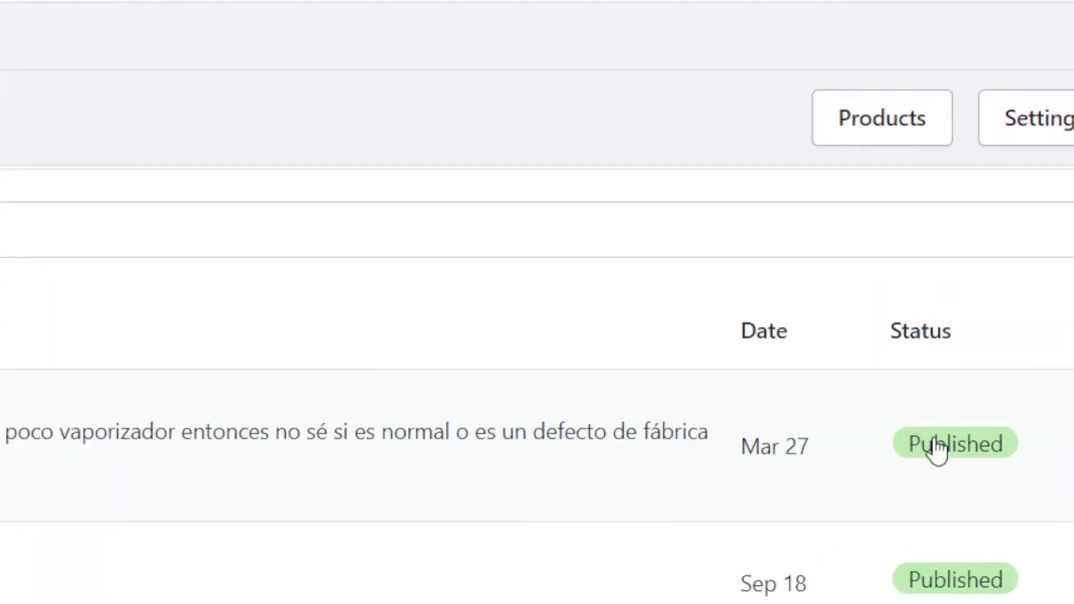
pyautogui.click(963, 287)
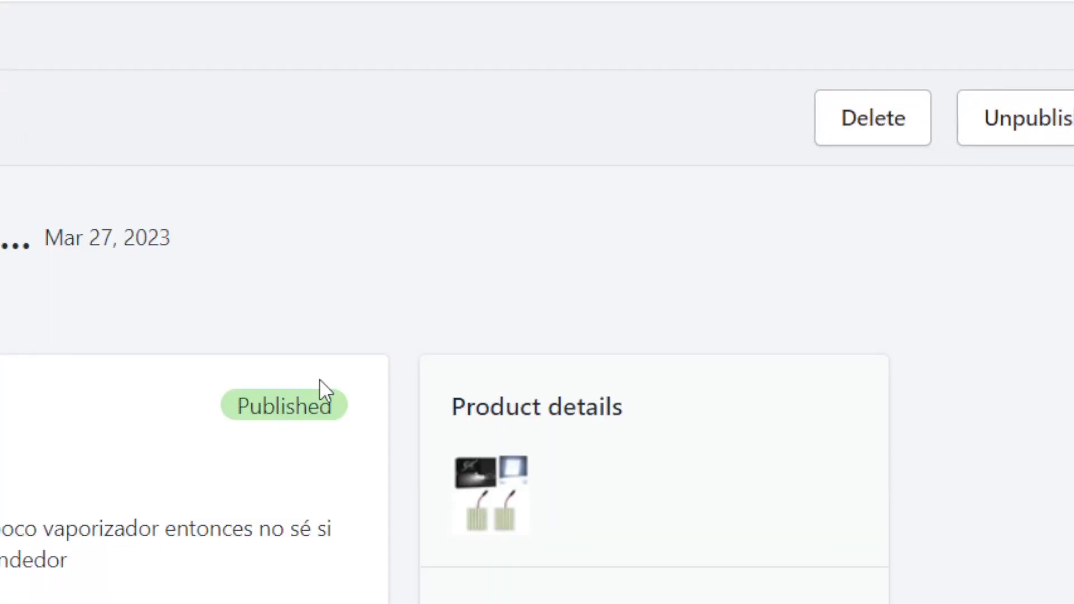
pyautogui.click(987, 118)
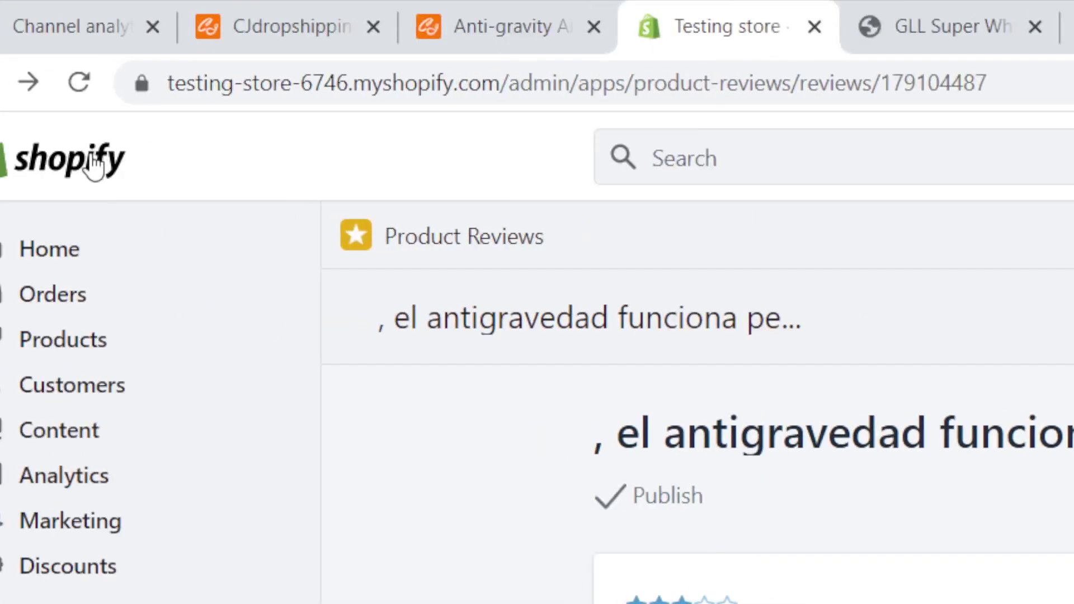
pyautogui.click(47, 89)
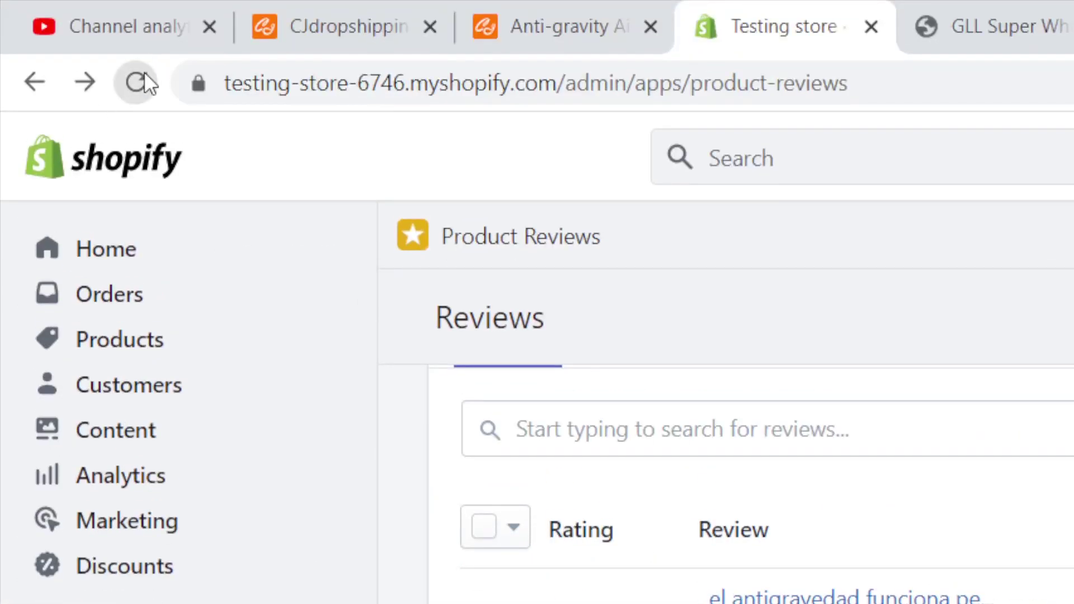
# Reload the list and open the now-unpublished Mar 27 review
pyautogui.click(144, 73)
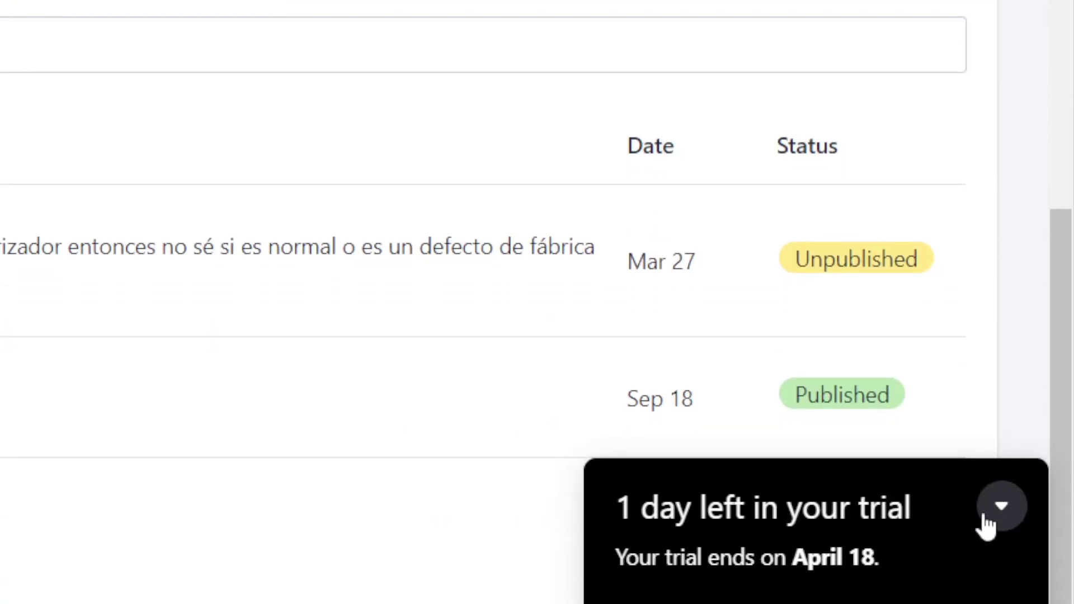
pyautogui.click(984, 513)
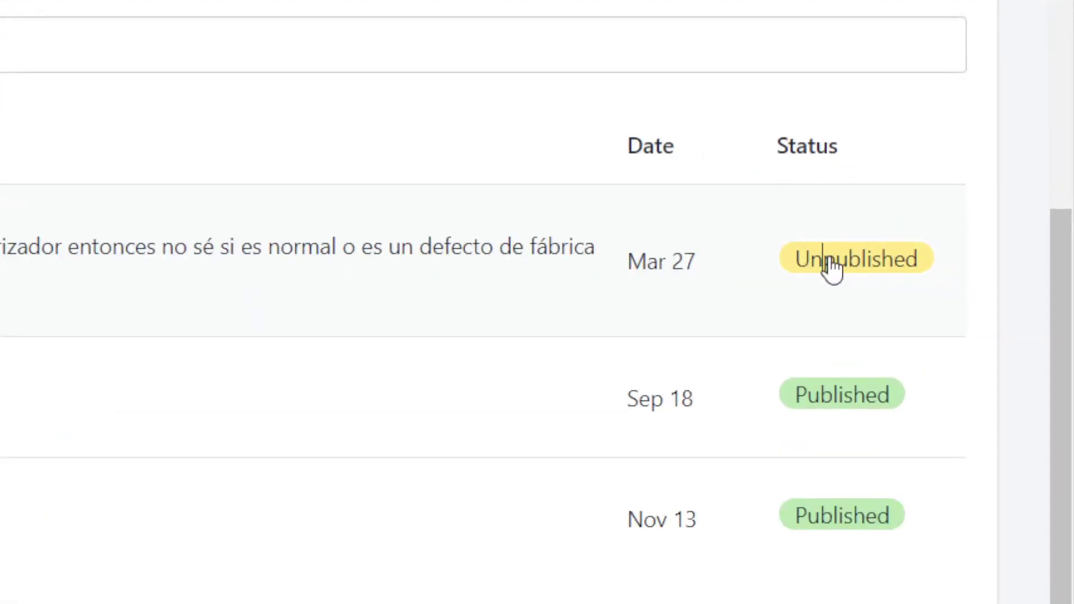
pyautogui.click(830, 264)
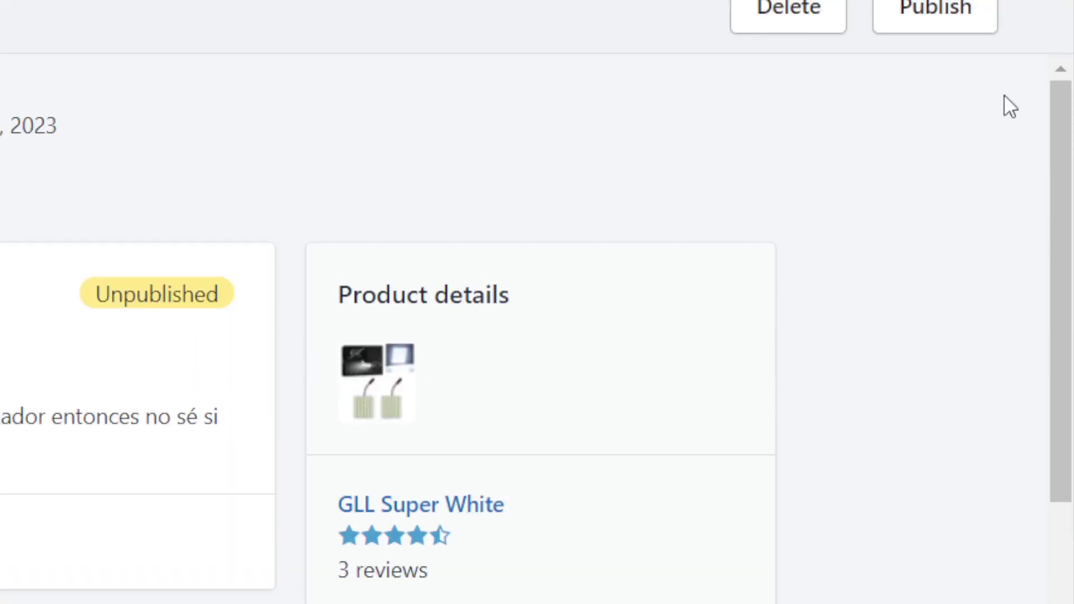
# Republish the Mar 27 antigravedad review and inspect its text on the detail page
pyautogui.click(941, 104)
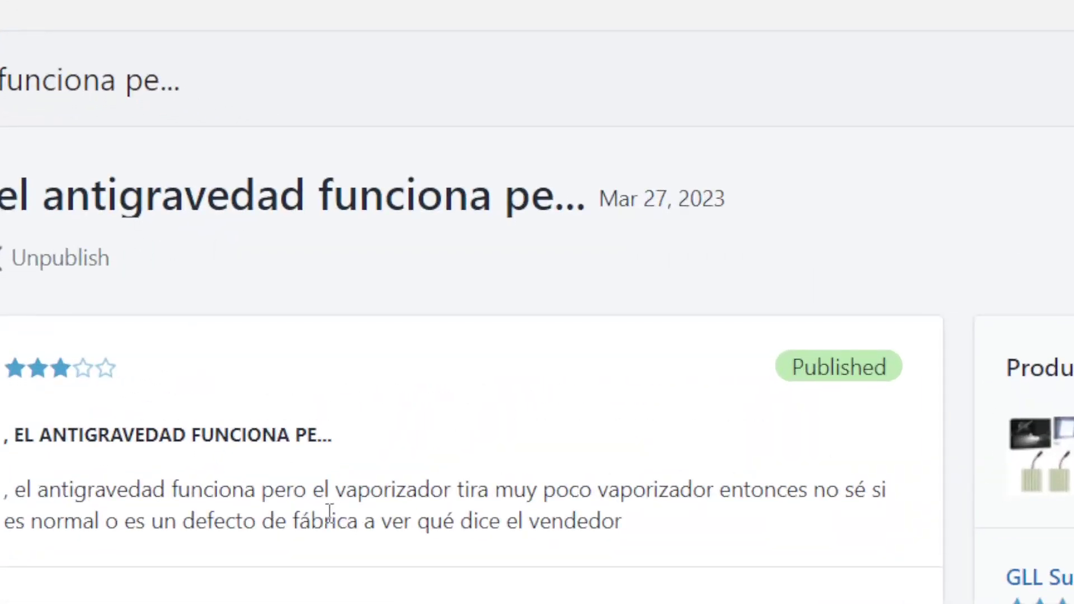
pyautogui.moveTo(444, 337); pyautogui.dragTo(590, 351)
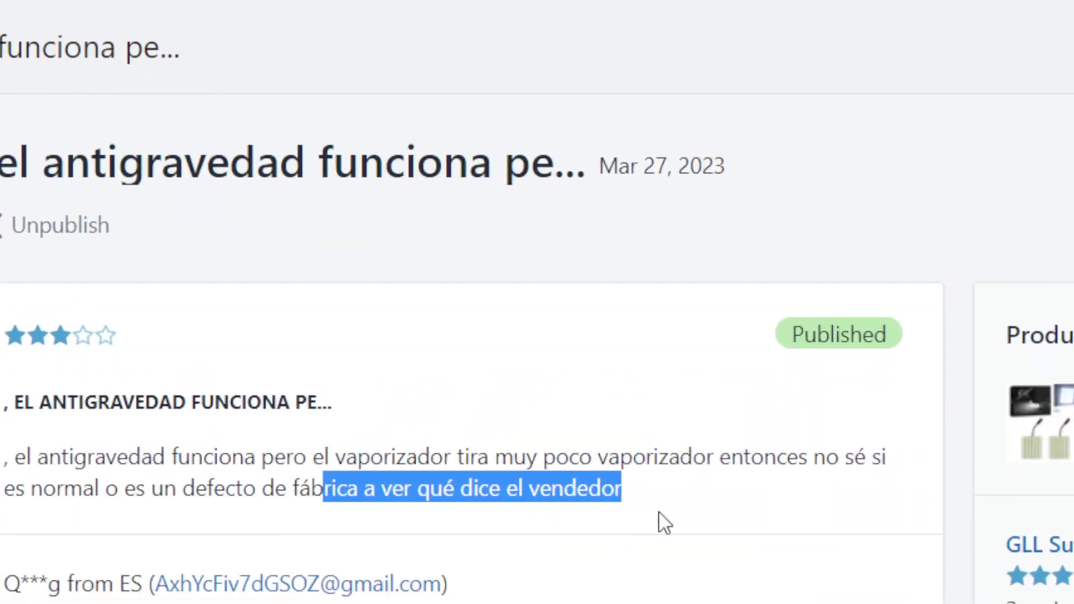
pyautogui.moveTo(689, 520); pyautogui.dragTo(4, 457)
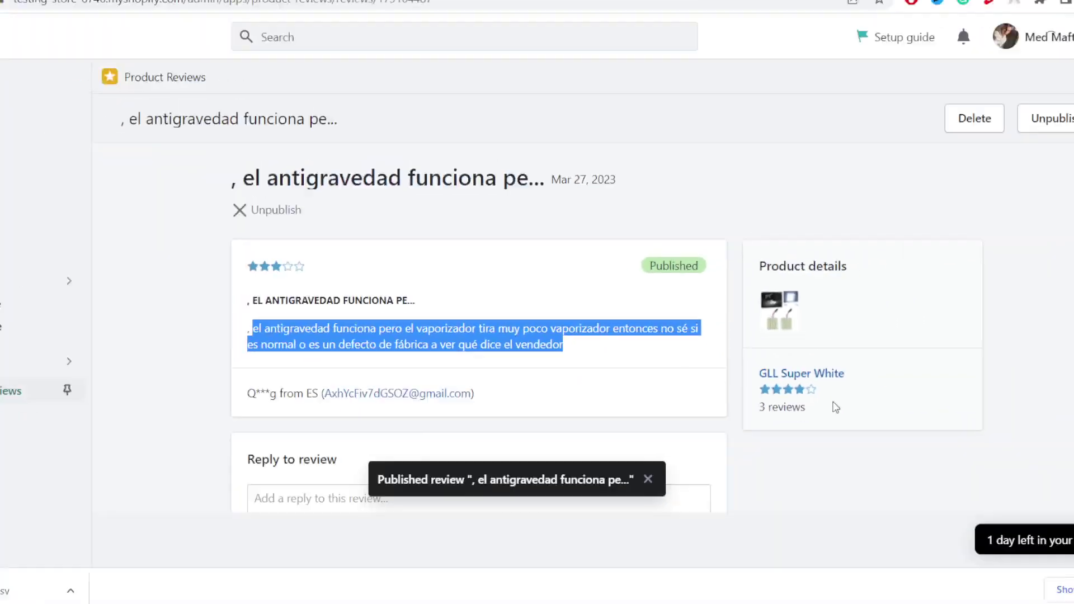
pyautogui.moveTo(787, 391); pyautogui.dragTo(779, 383)
pyautogui.click(540, 278)
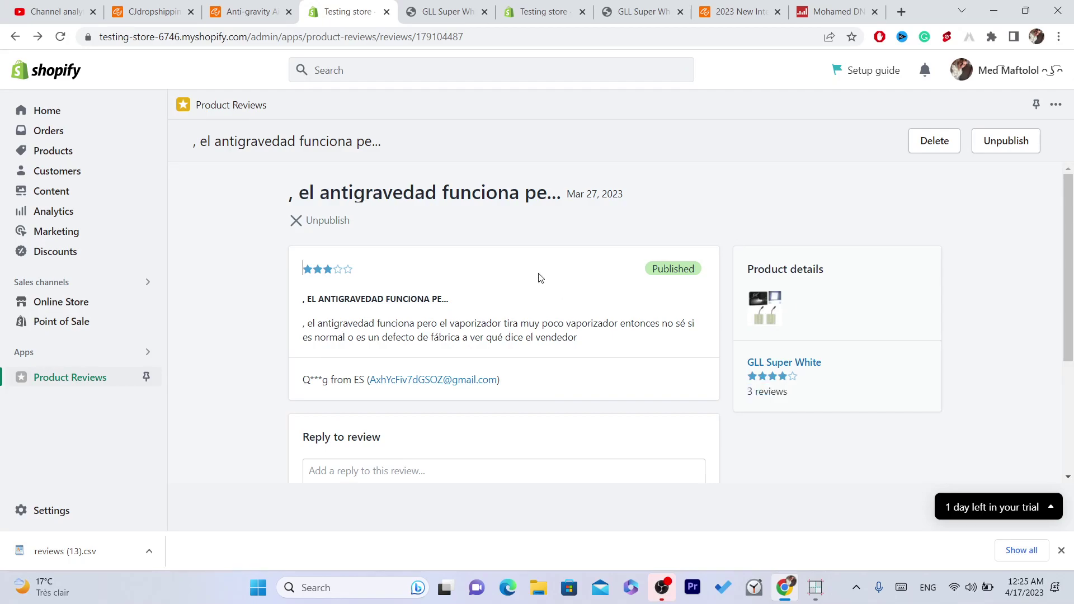